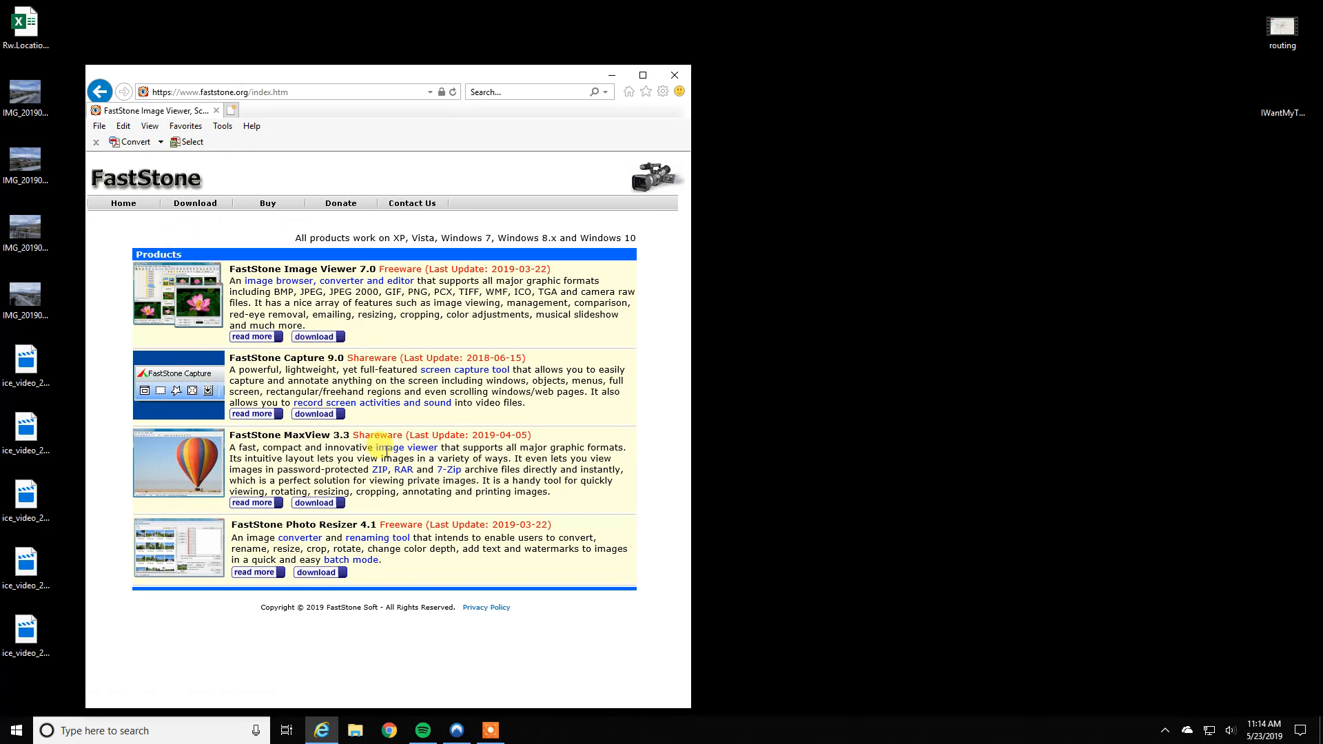
Request the FastStone Image Viewer 7.0 exe installer from its download page and dismiss the run-or-save prompt
left_click(315, 337)
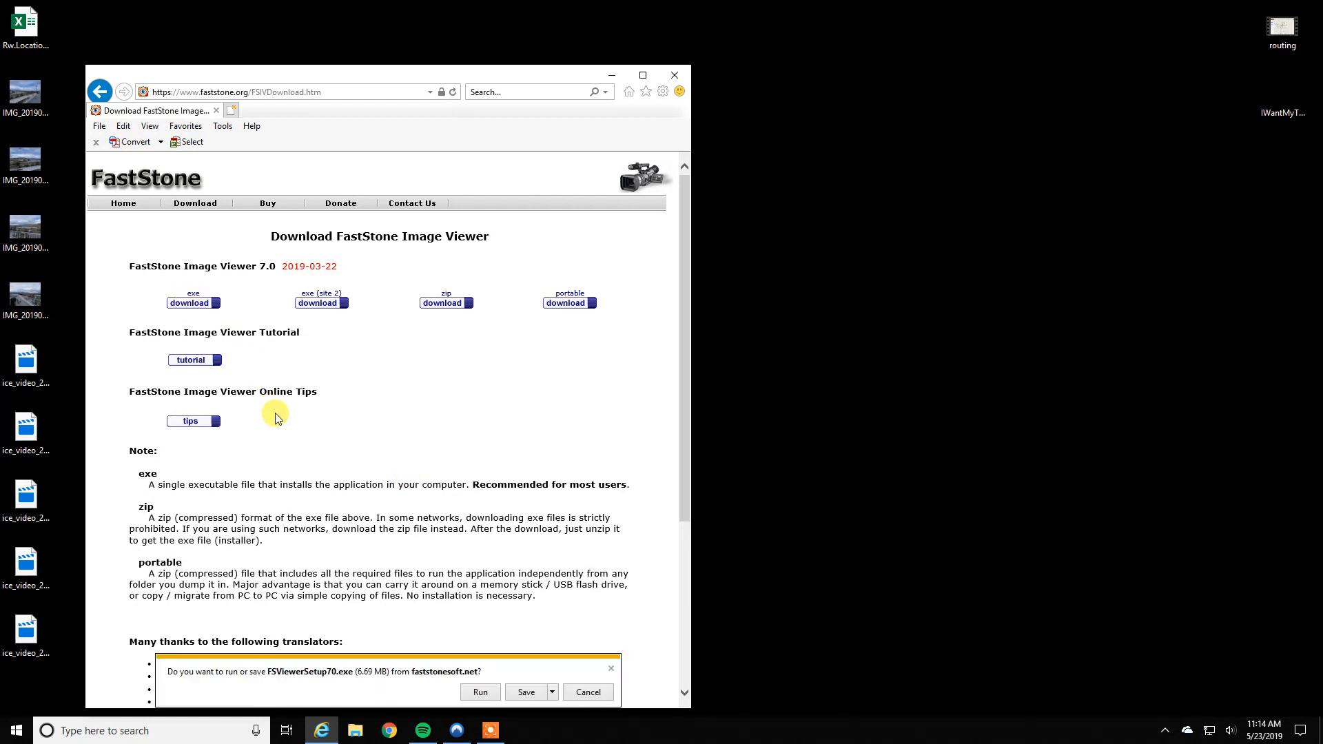
left_click(480, 693)
left_click(613, 672)
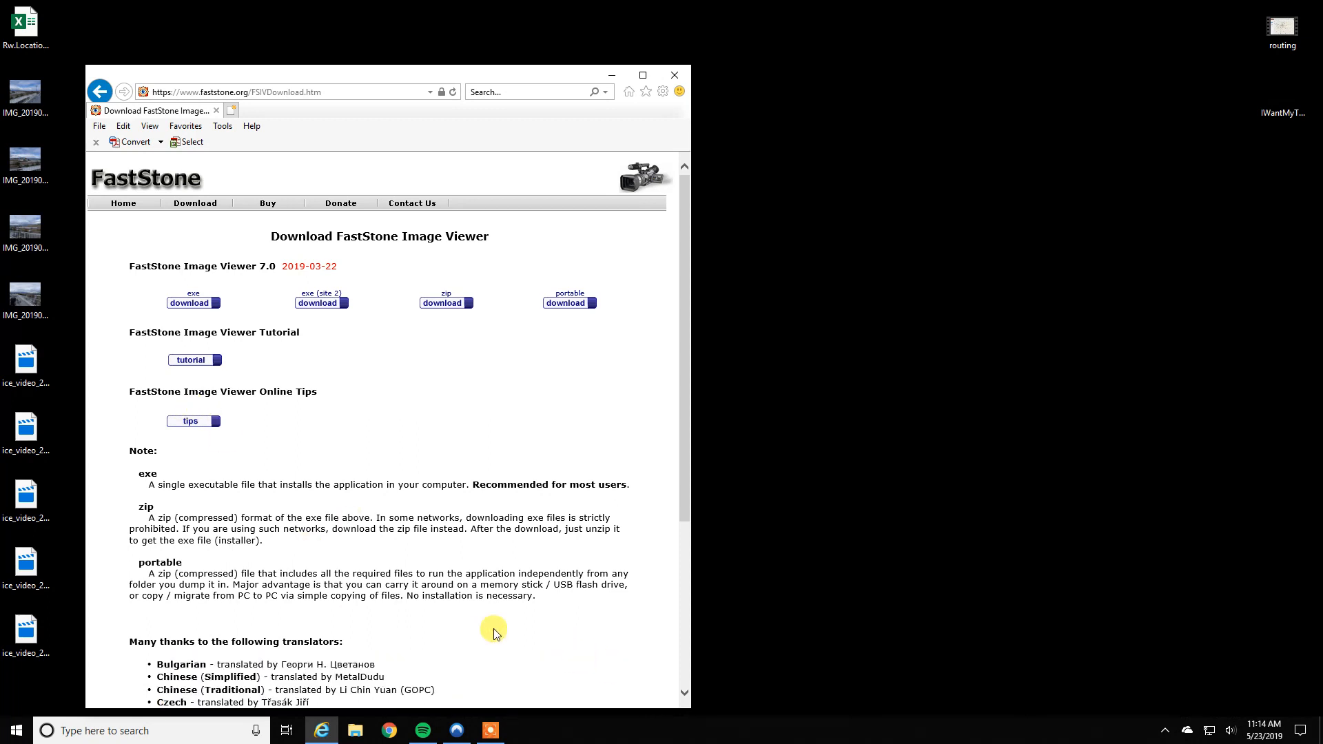
Launch FastStone Image Viewer and open the Desktop folder that holds the IMG_20190522 photos
left_click(17, 730)
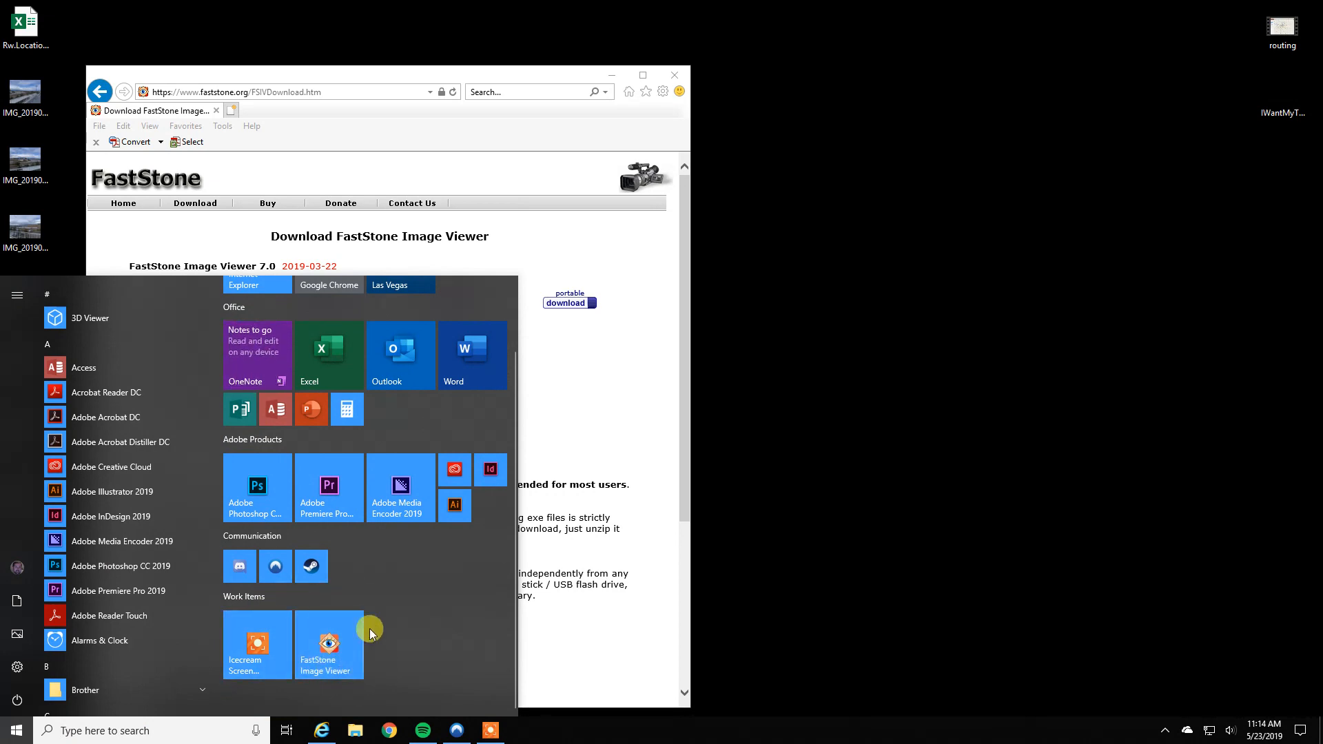
left_click(324, 638)
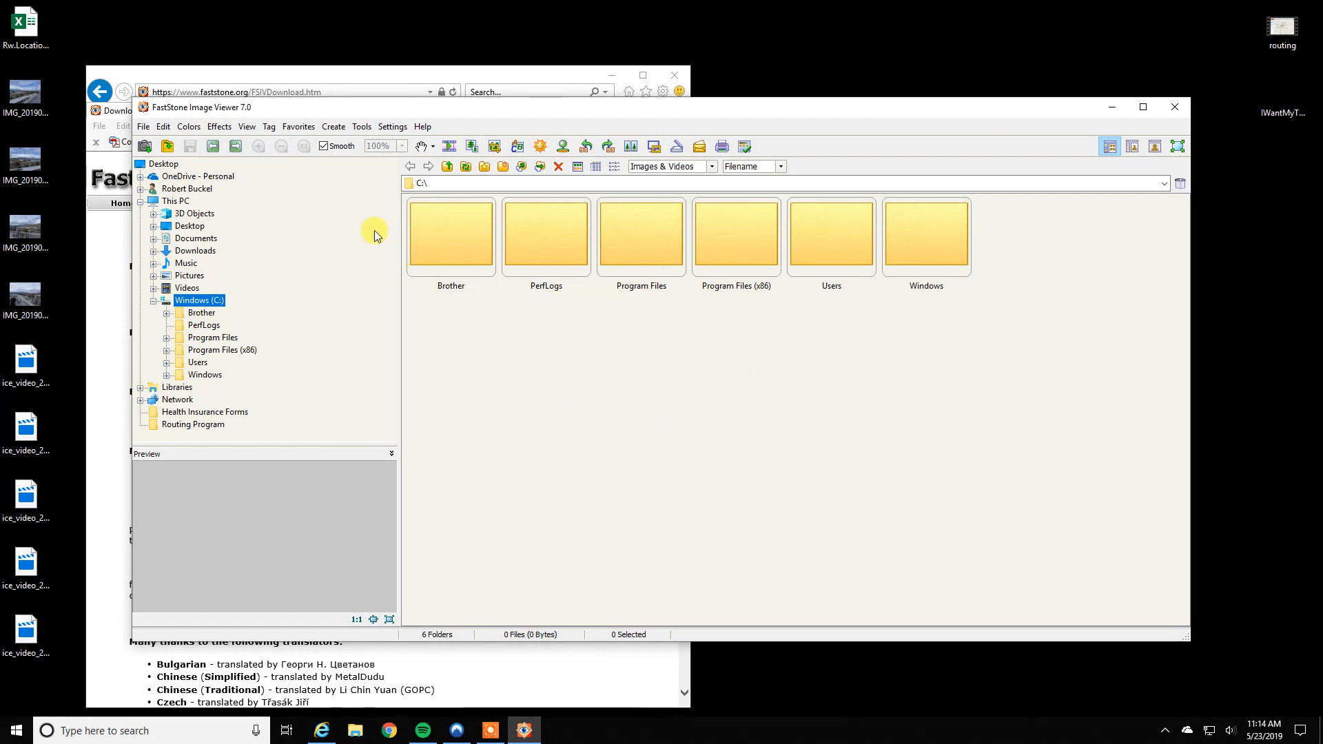
left_click_drag(60, 321, 15, 61)
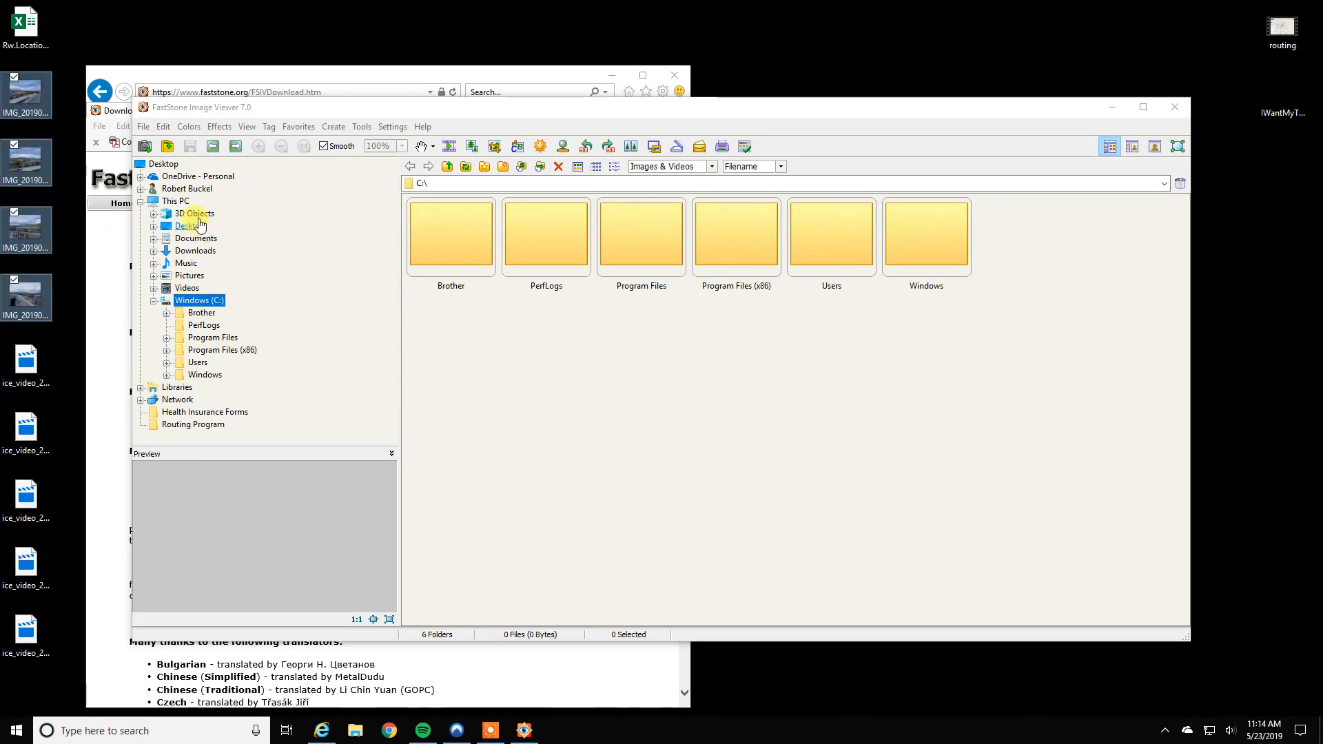
left_click(197, 226)
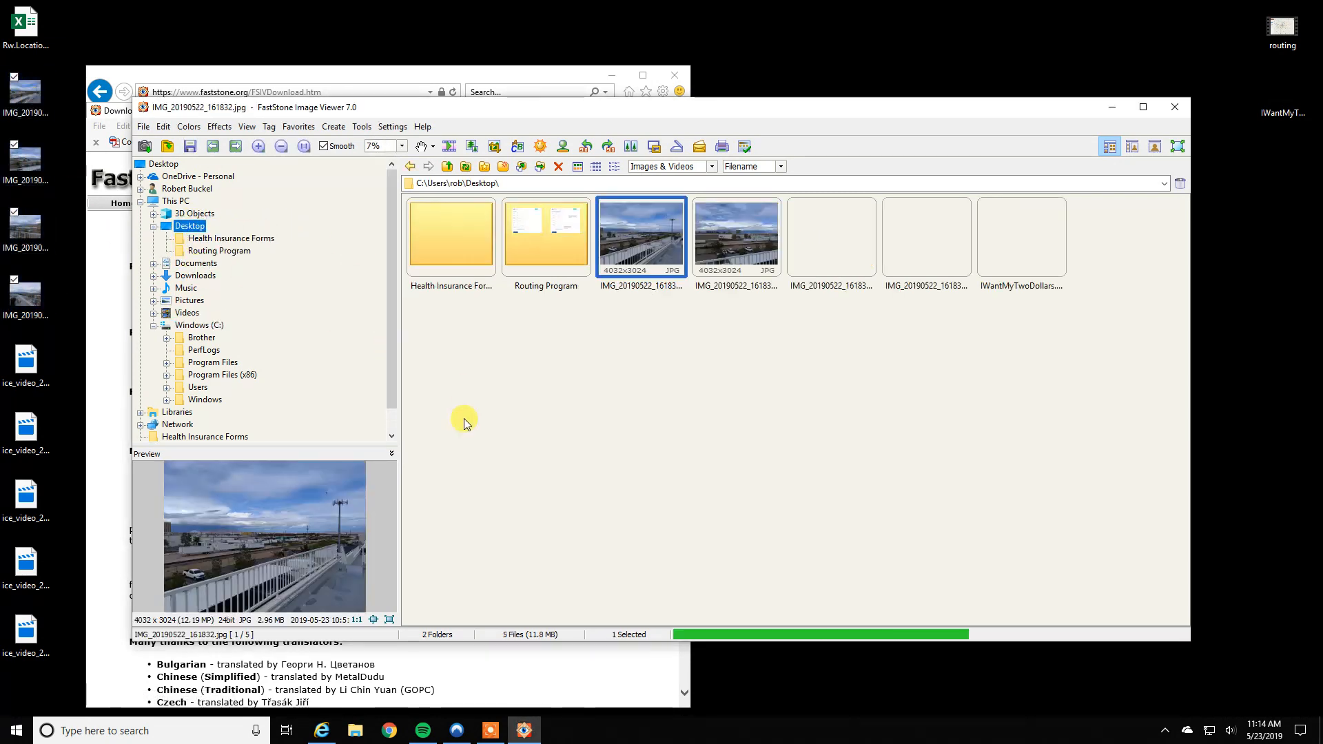
View IMG_20190522_161834.jpg in full screen, dismiss the first-time tip, and return to the thumbnails
key("Right")
key("Right")
key("Right")
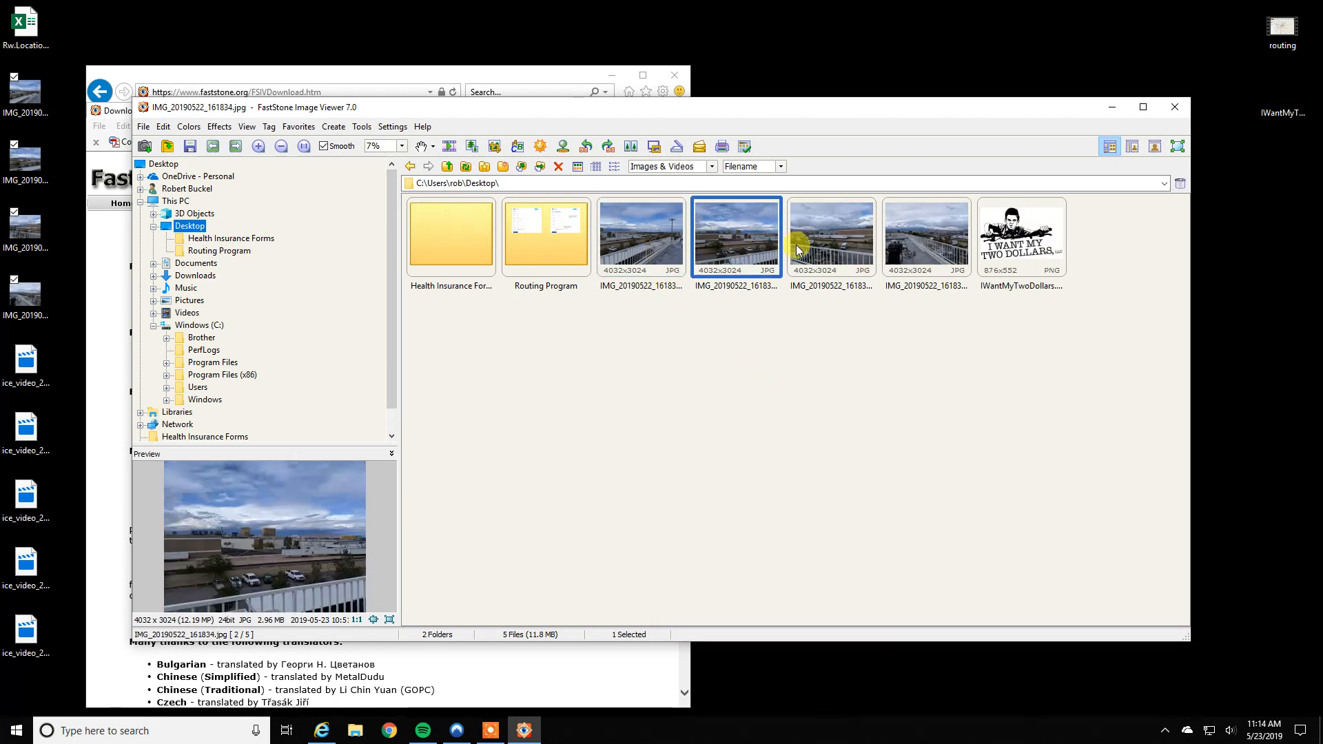
double_click(760, 241)
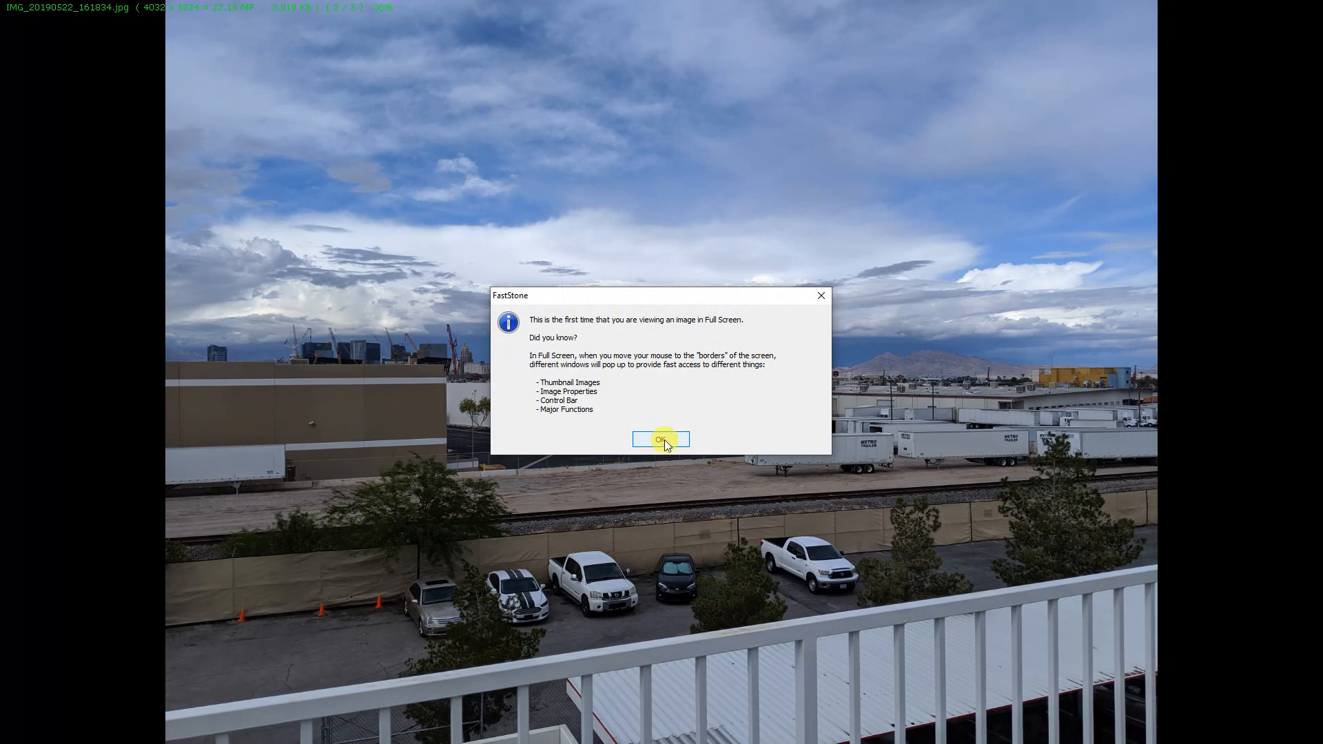
left_click(661, 439)
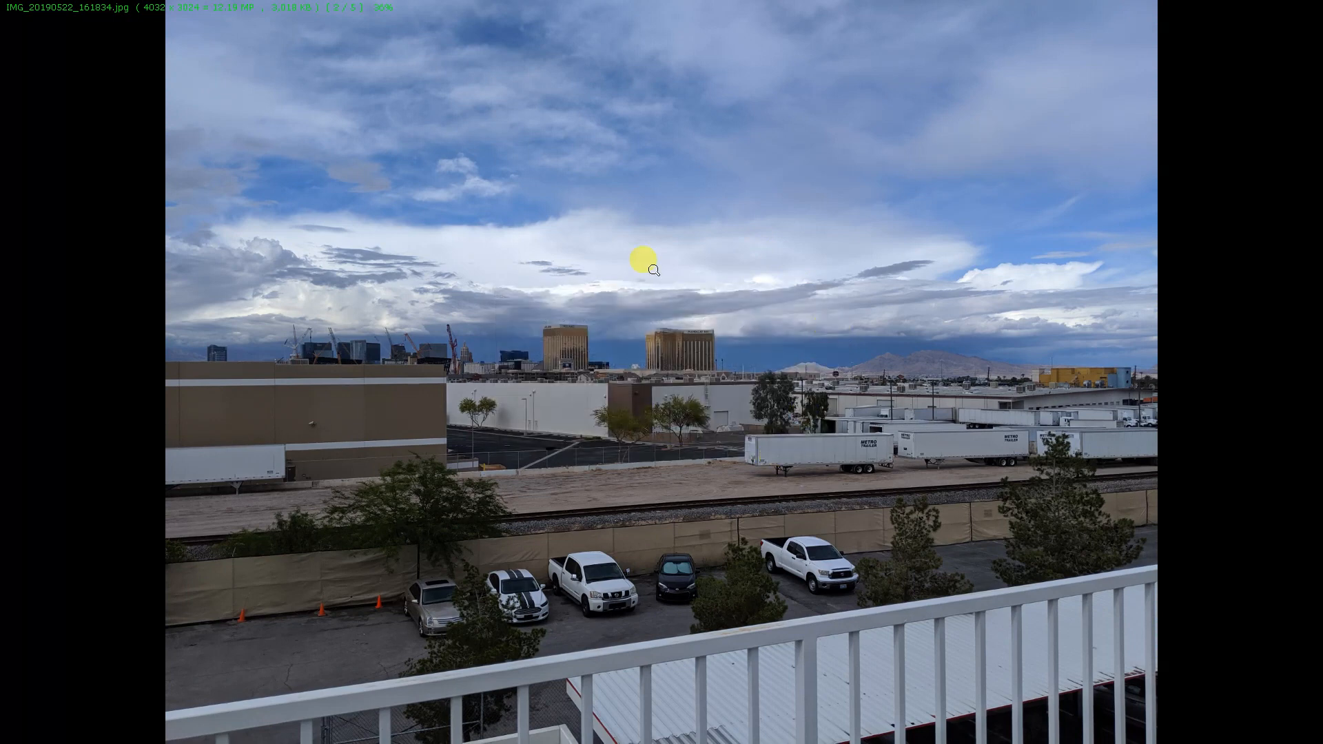
mouse_move(115, 8)
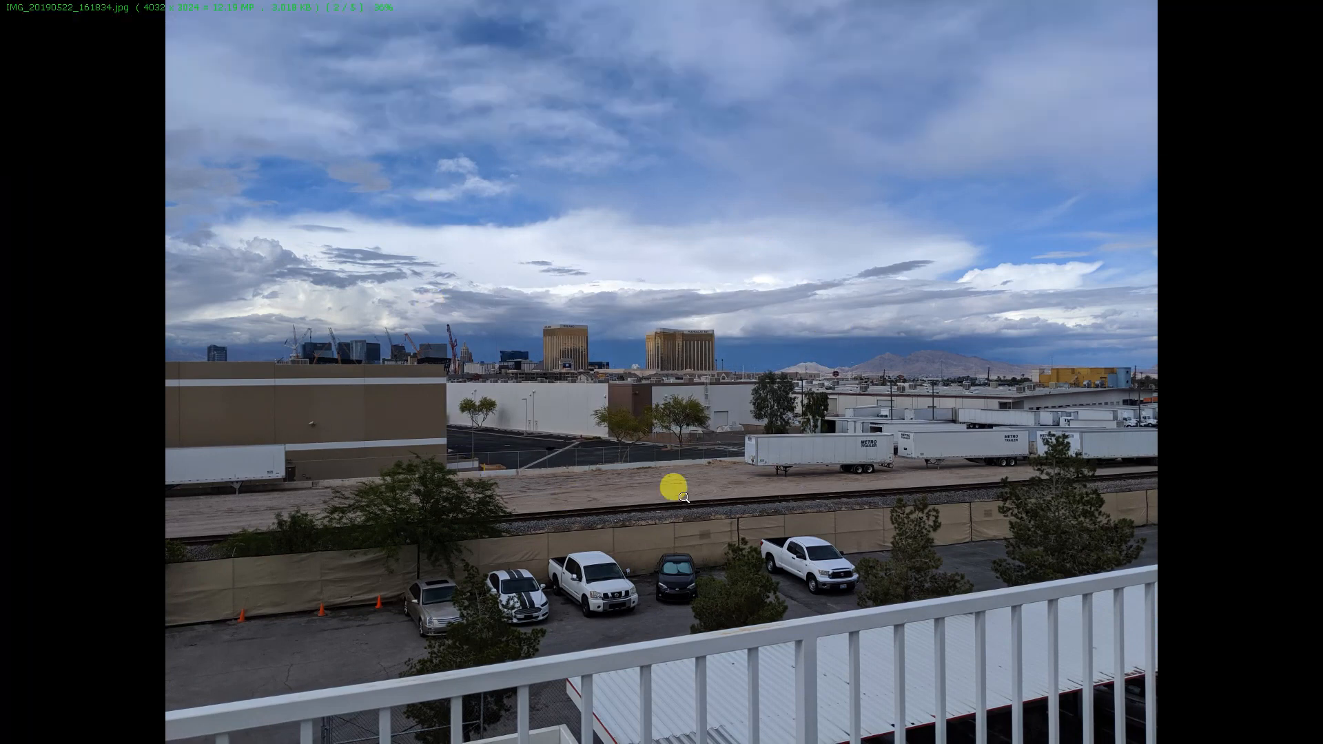
key("Escape")
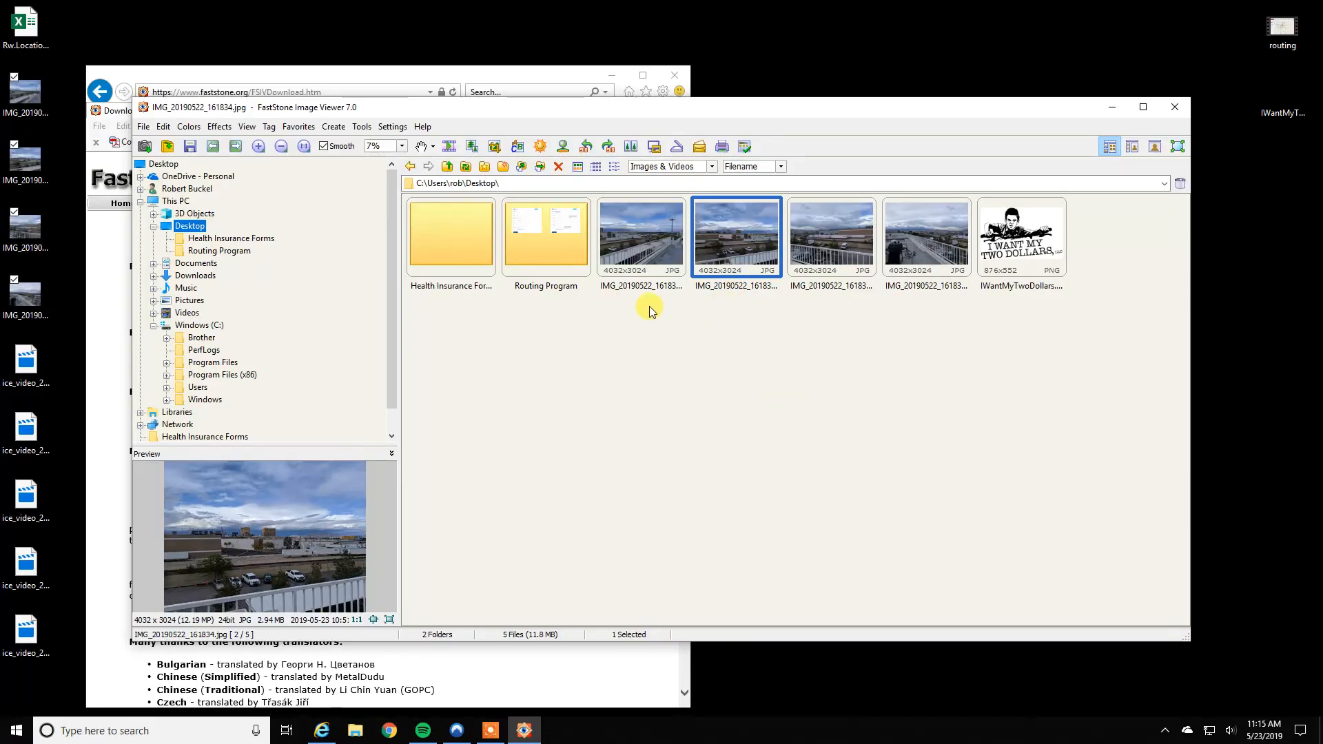
Examine the detailed file properties of IMG_20190522_161832.jpg, including its date taken and GPS data, and close them
left_click(655, 238)
right_click(646, 254)
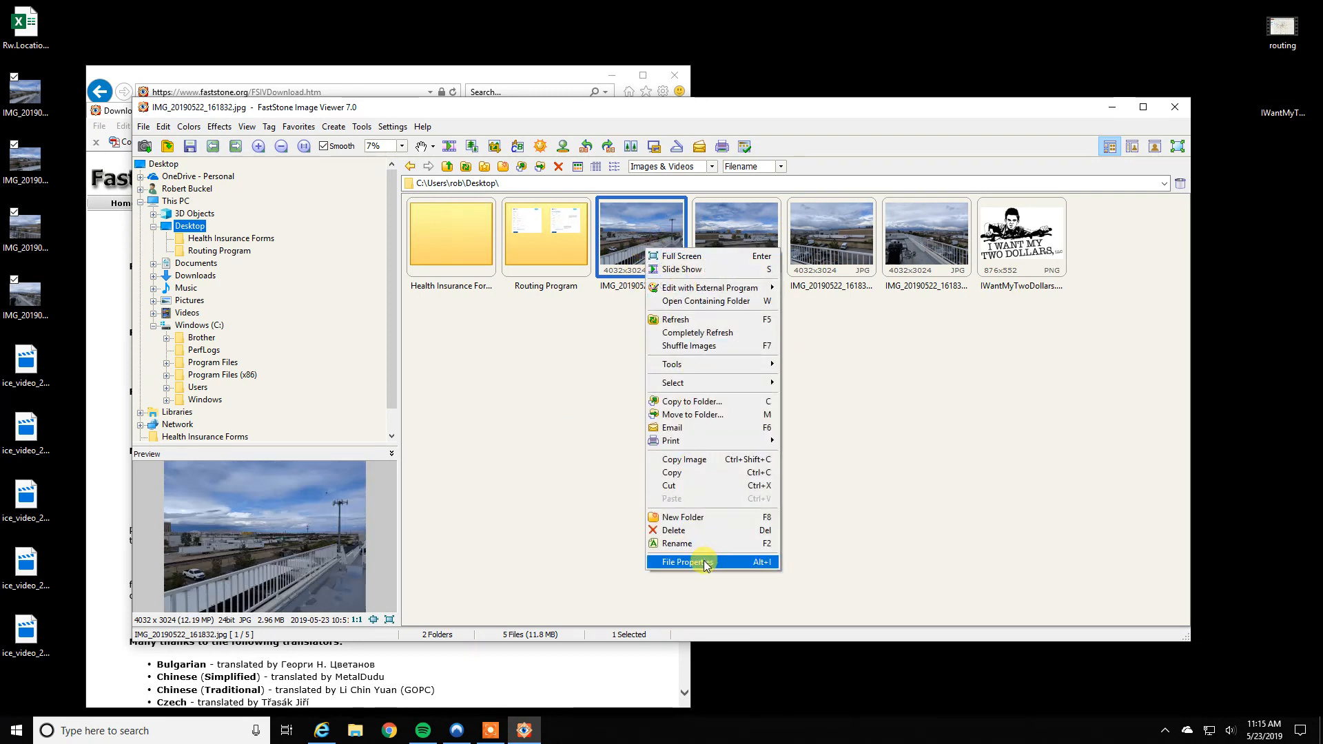
left_click(627, 223)
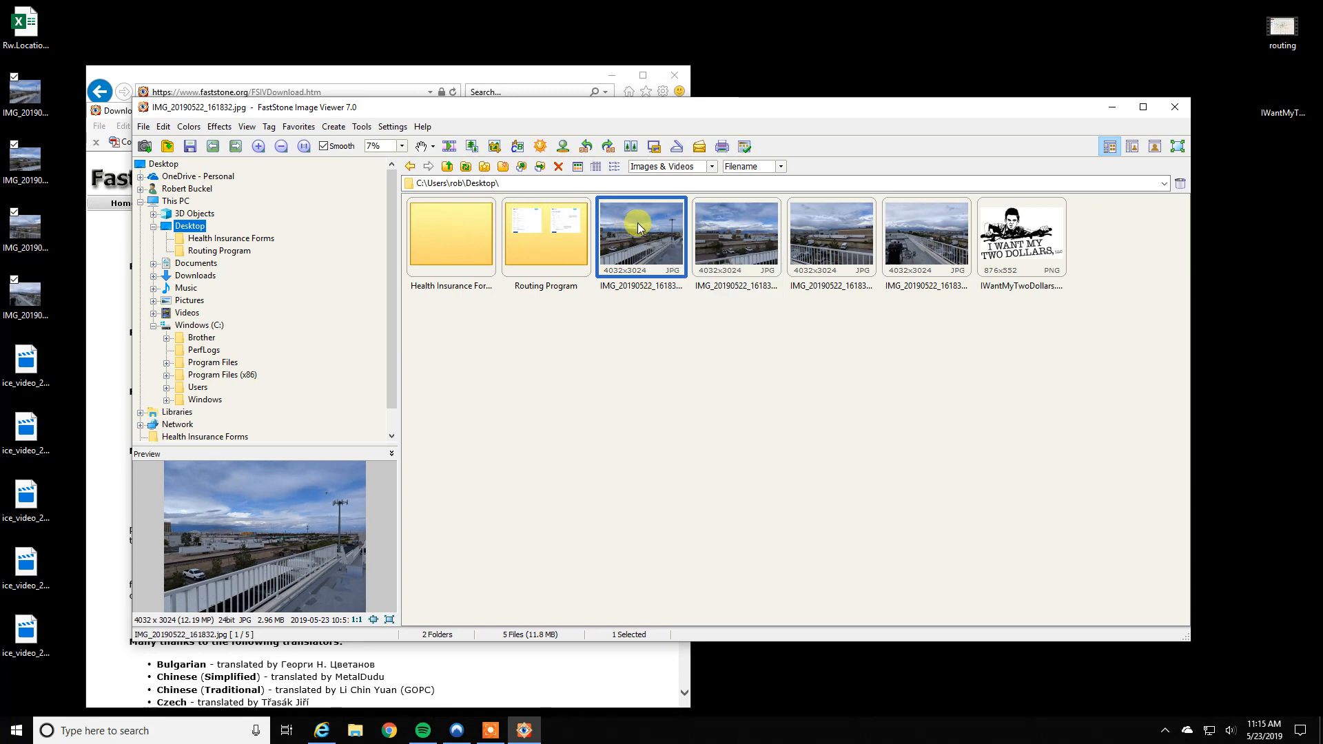
right_click(637, 222)
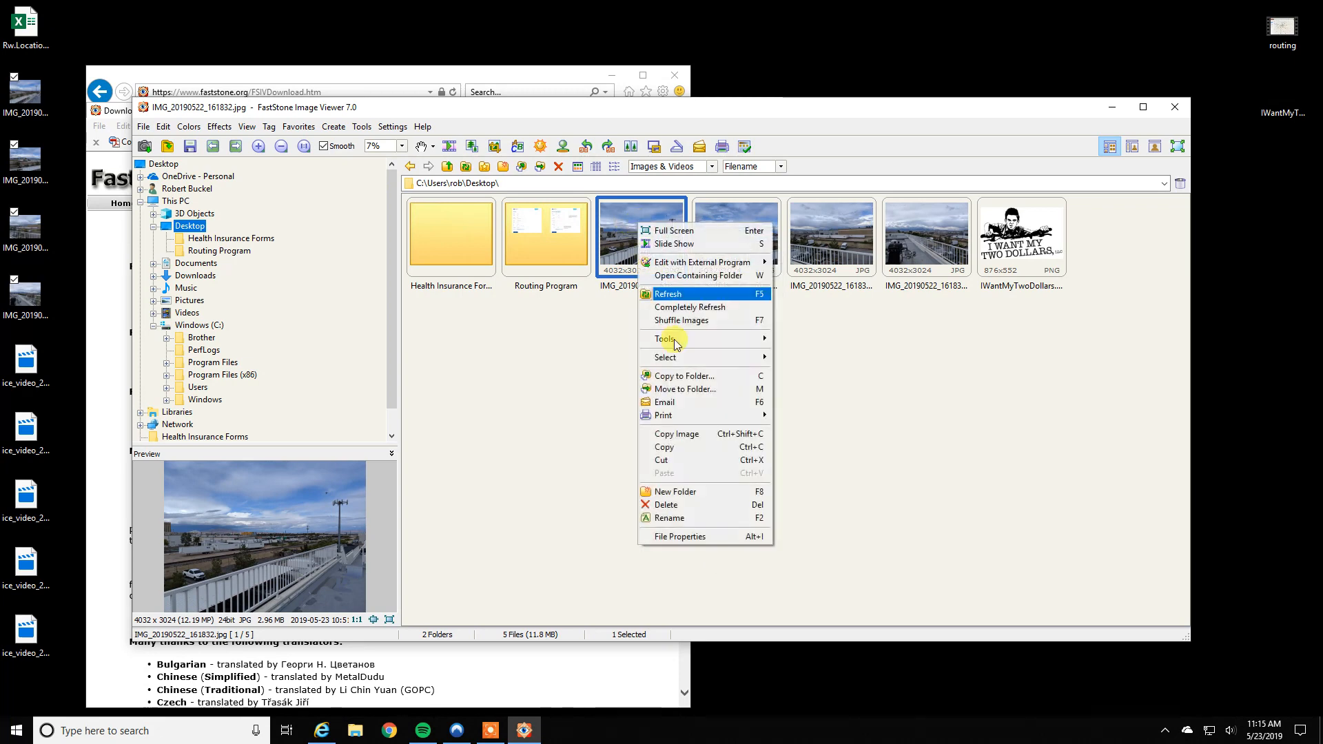
left_click(694, 536)
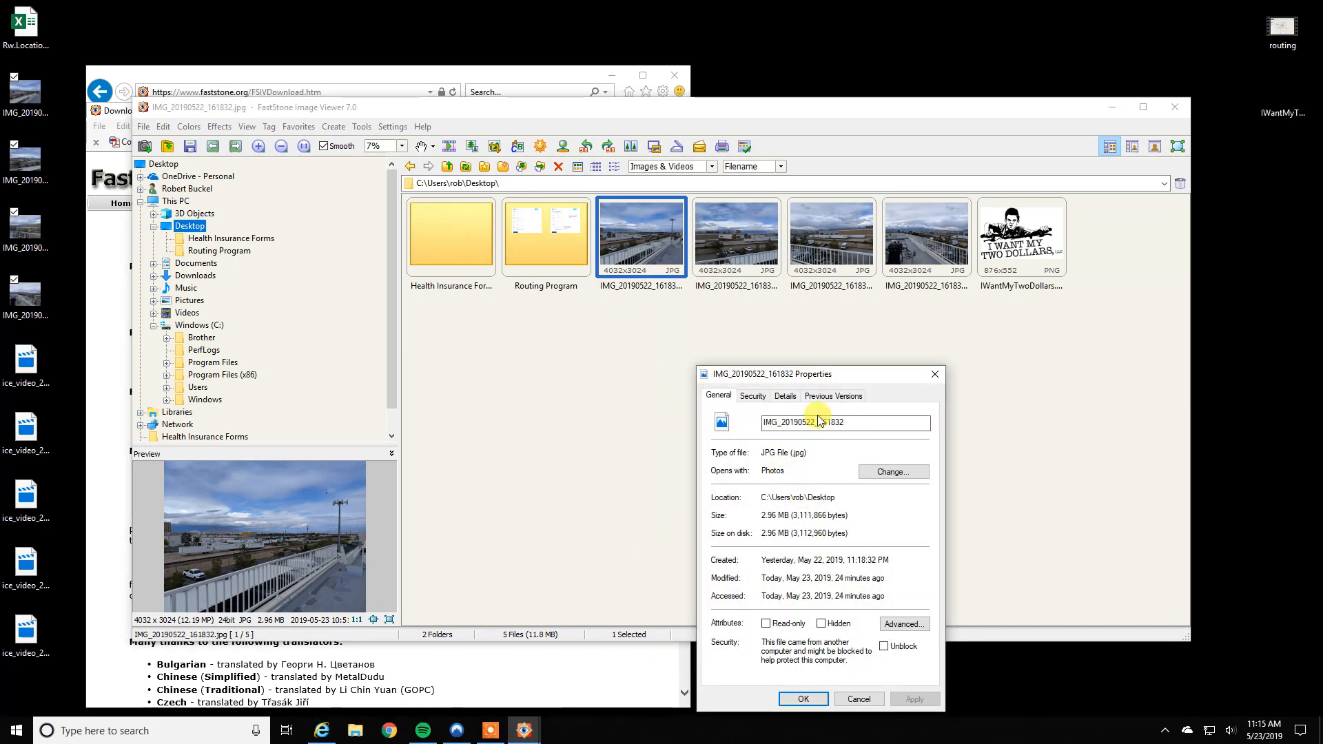
left_click_drag(791, 374, 802, 262)
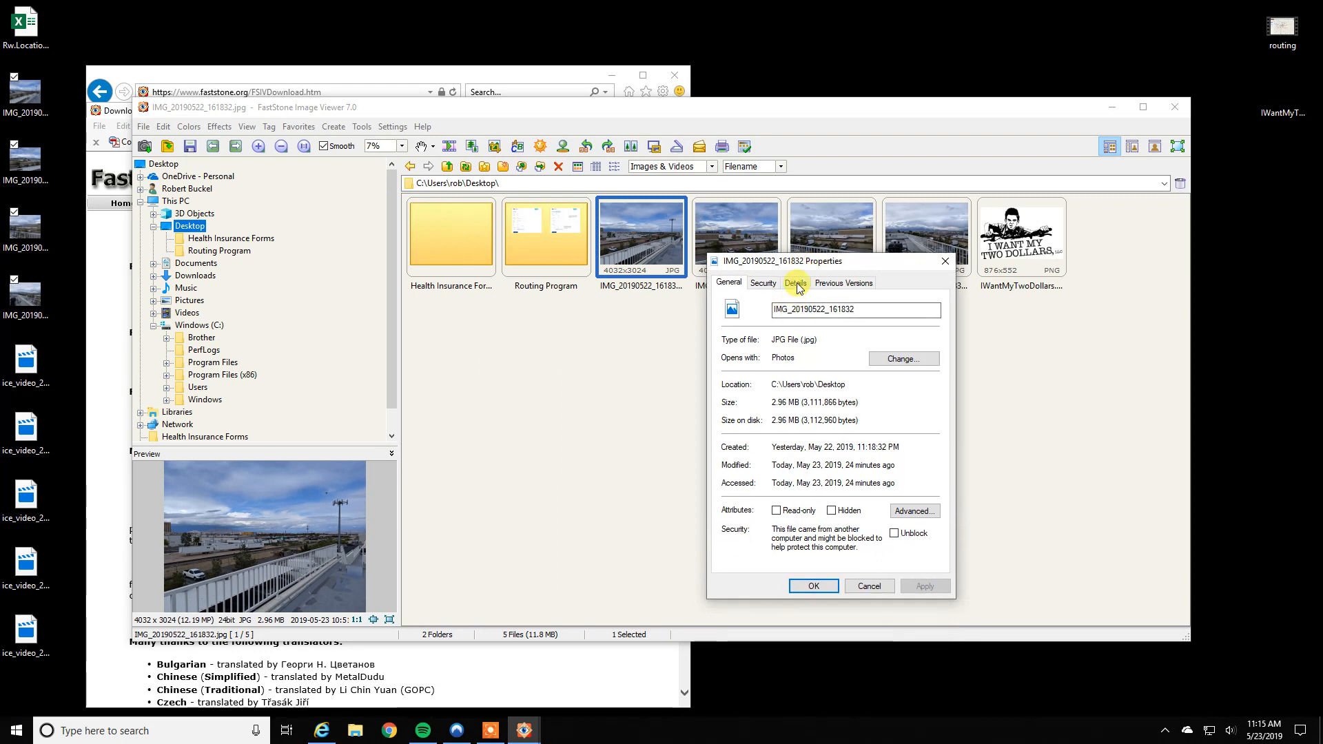
left_click(796, 283)
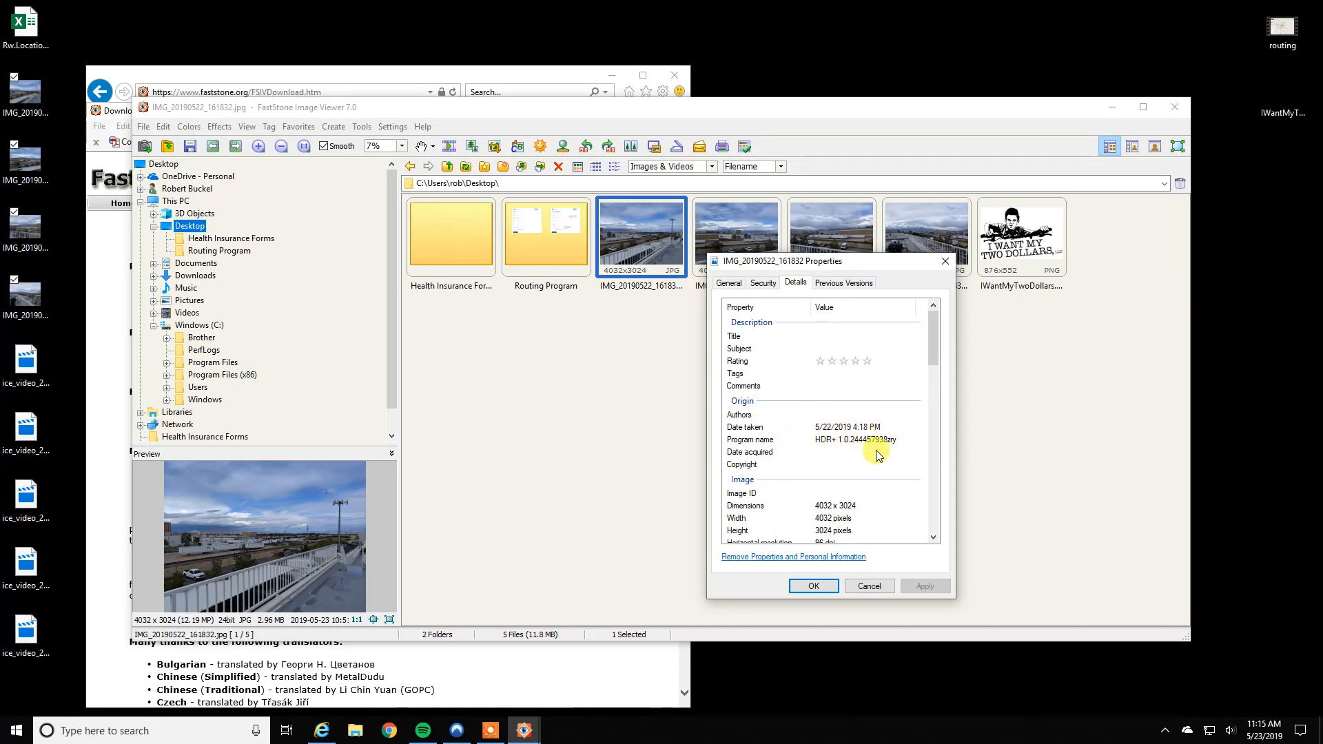
left_click_drag(940, 376, 932, 527)
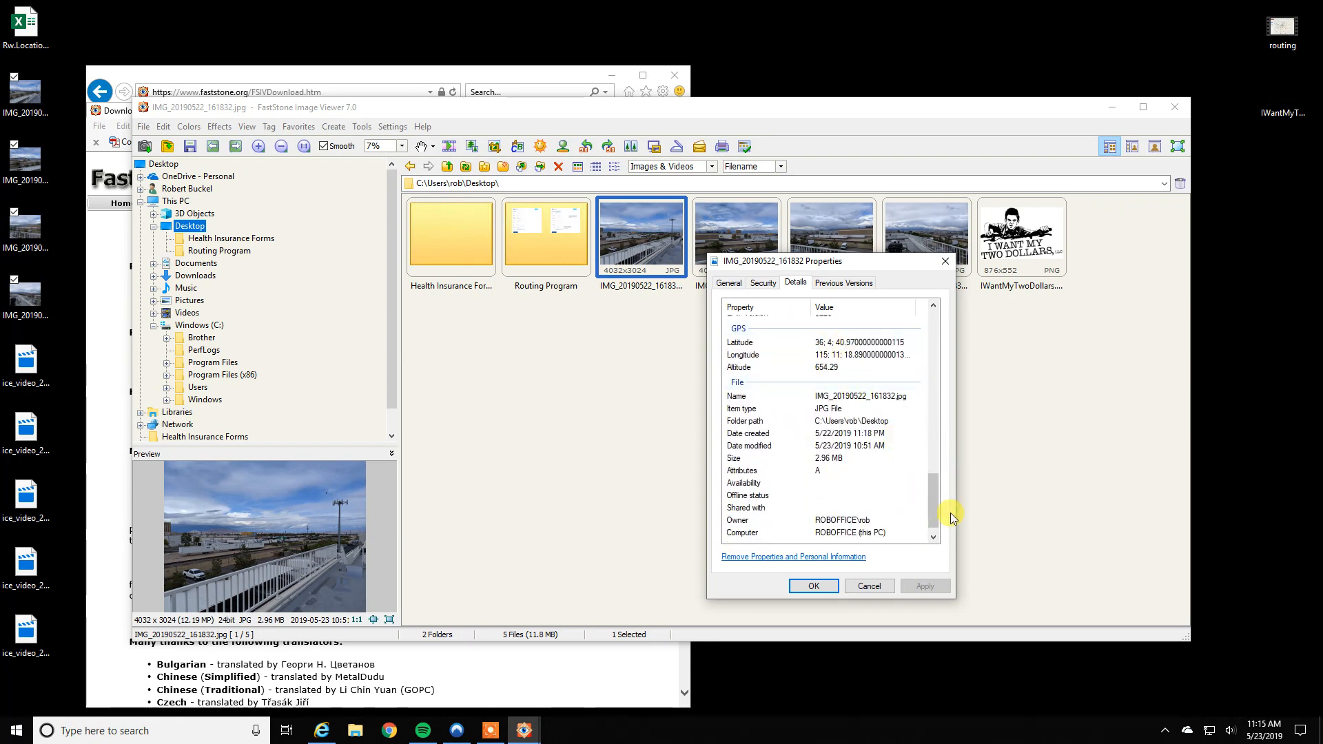
left_click_drag(933, 510, 942, 336)
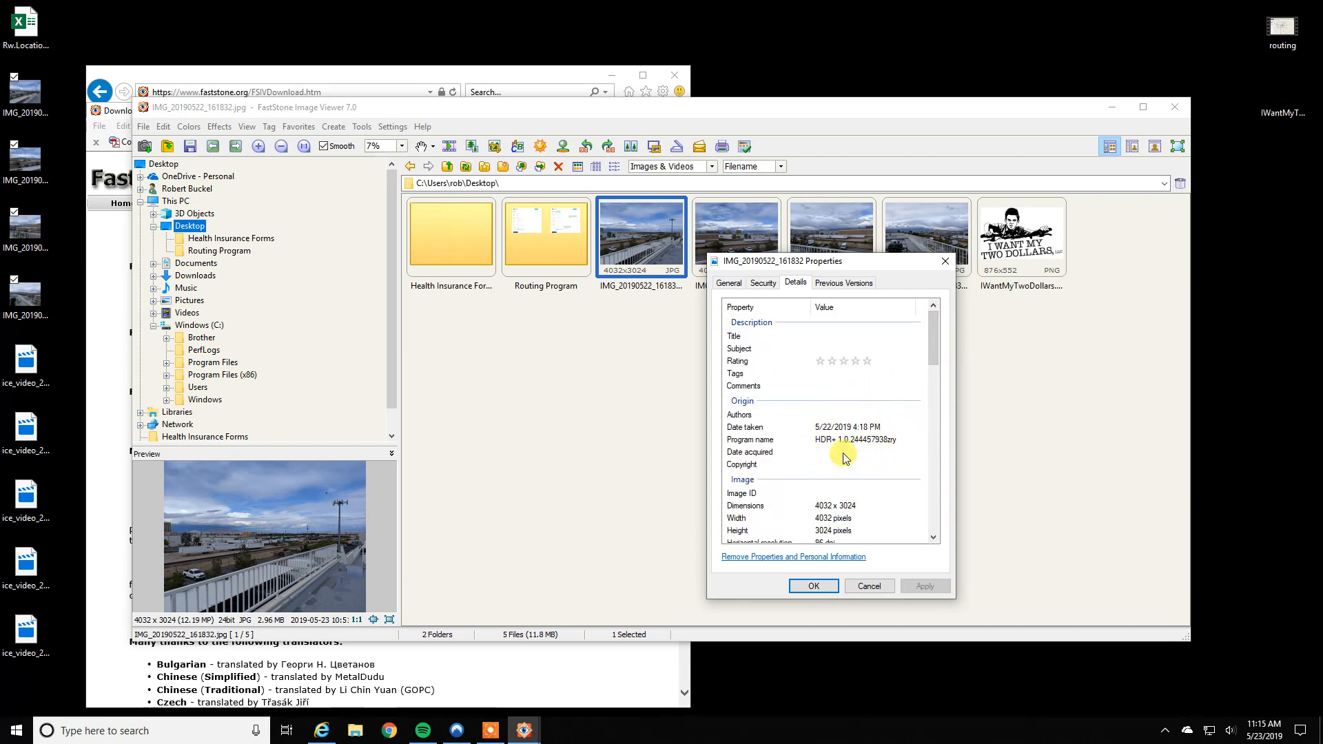
left_click(945, 261)
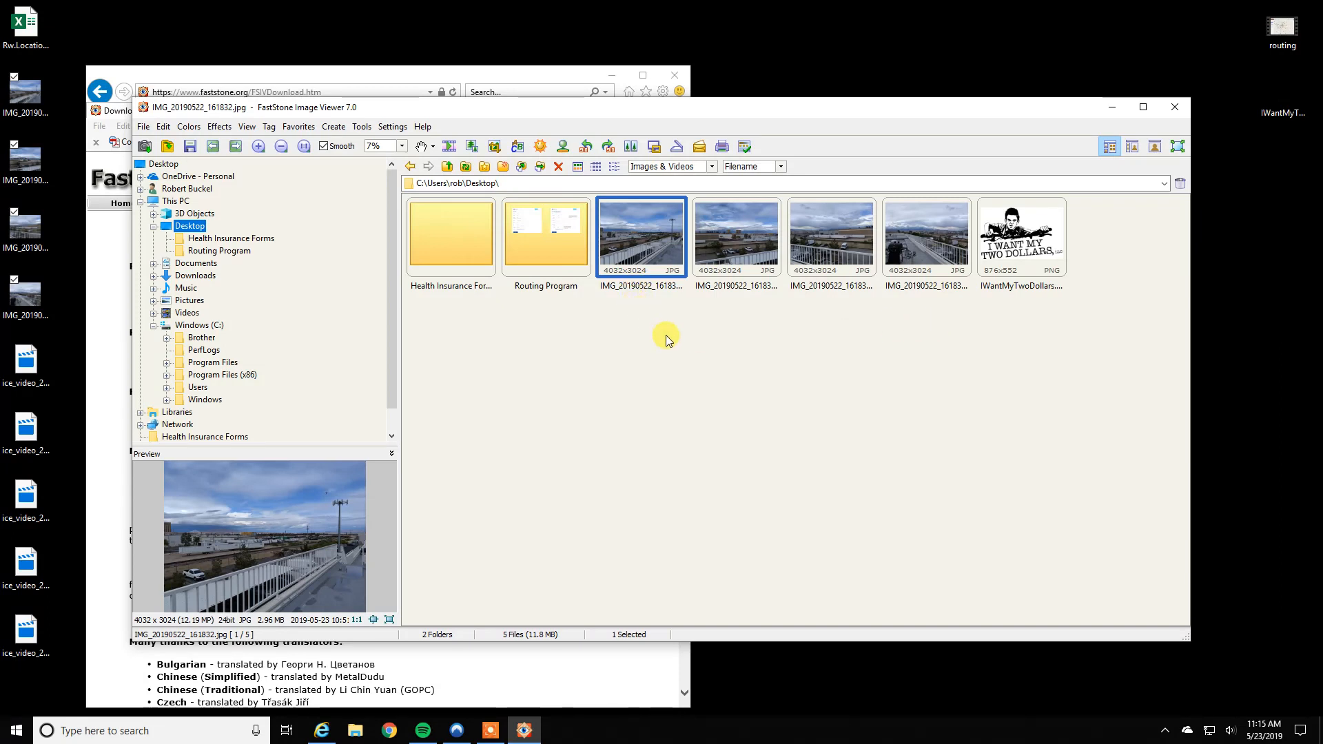
Select the four IMG_20190522 JPG photos and open Batch Convert for them
left_click_drag(648, 312, 945, 226)
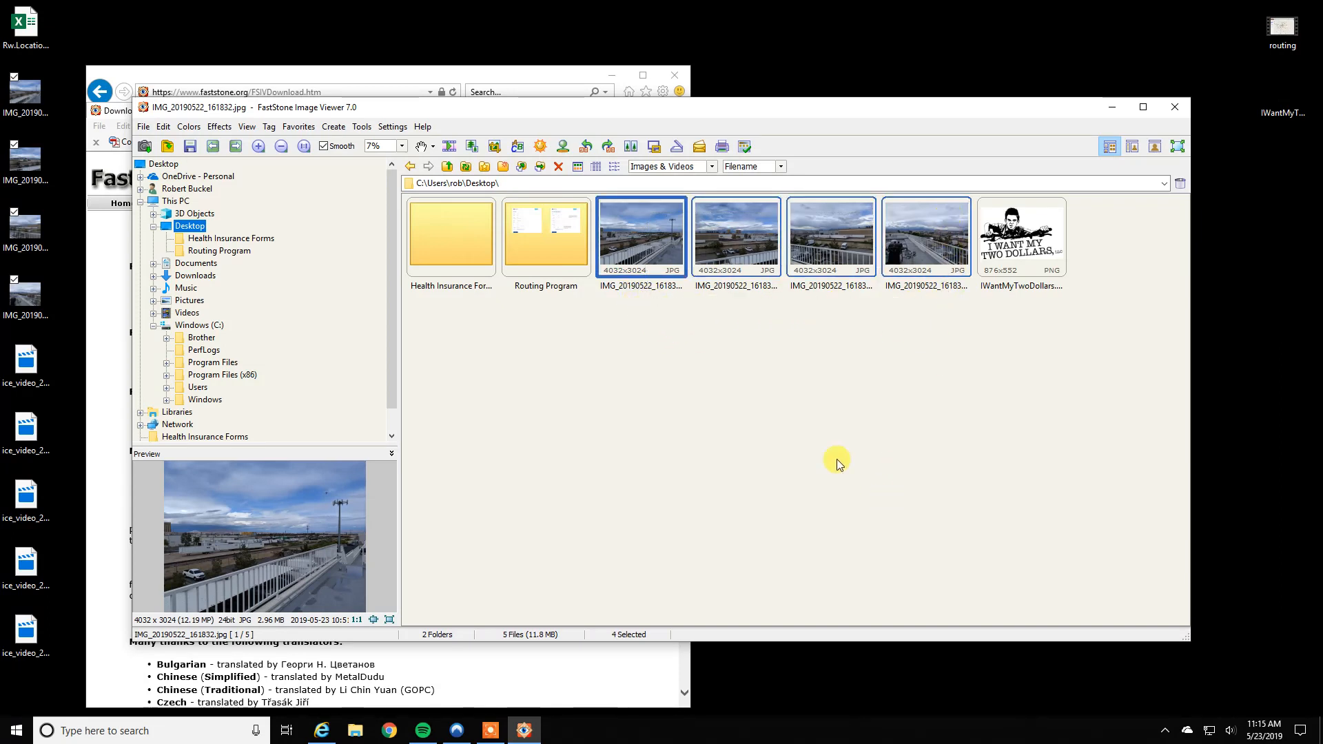
right_click(663, 234)
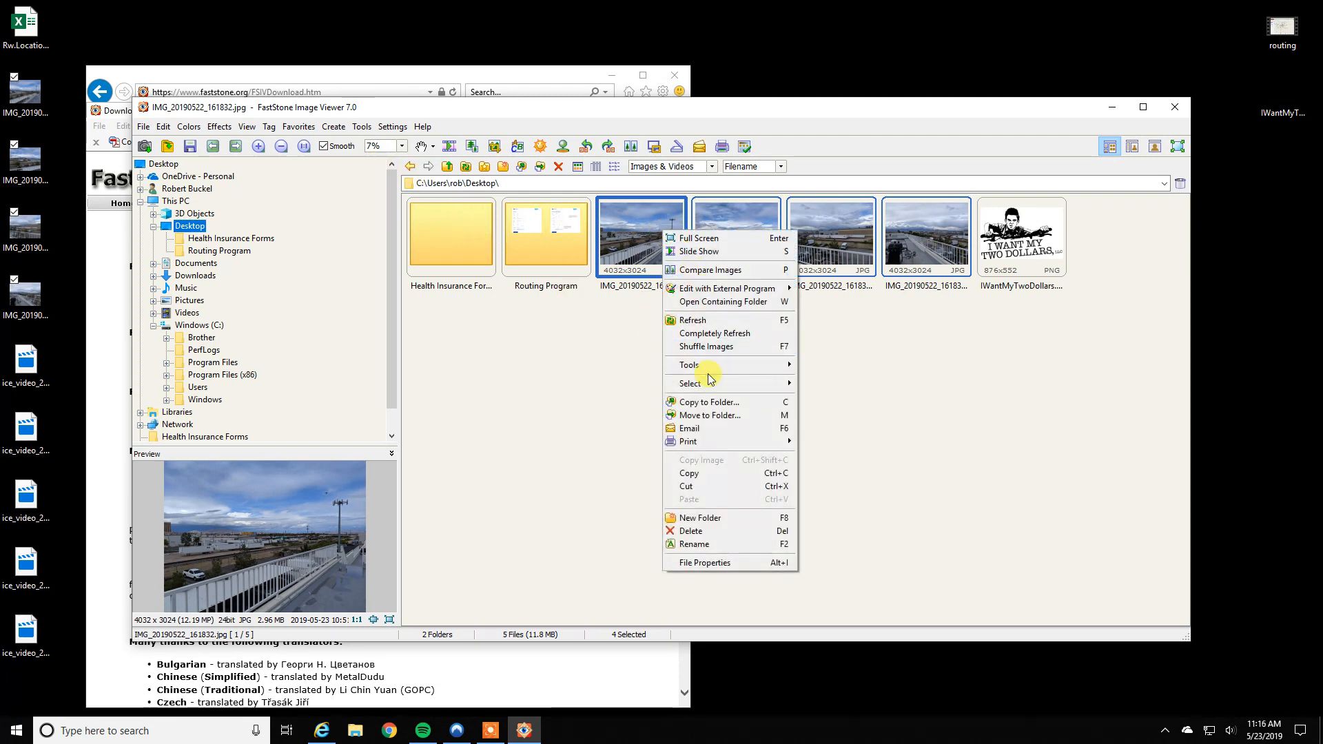
mouse_move(709, 369)
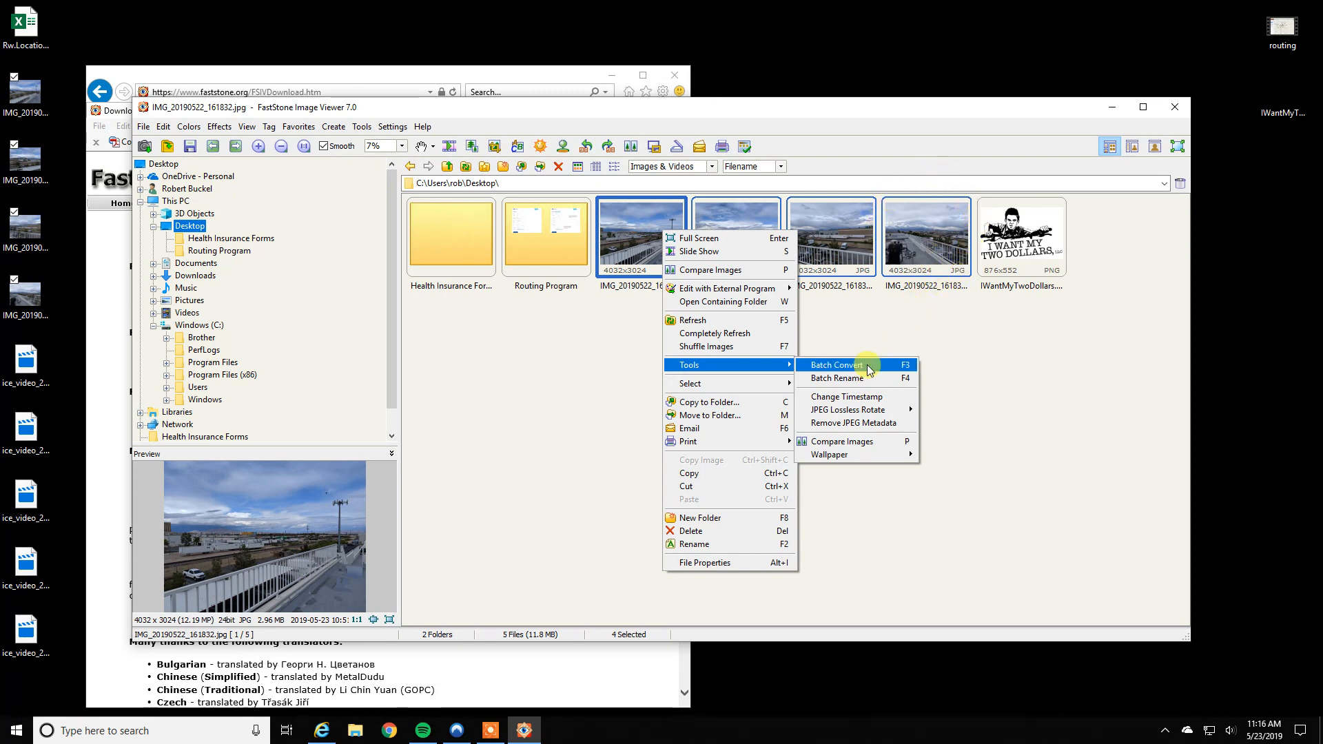
left_click(362, 128)
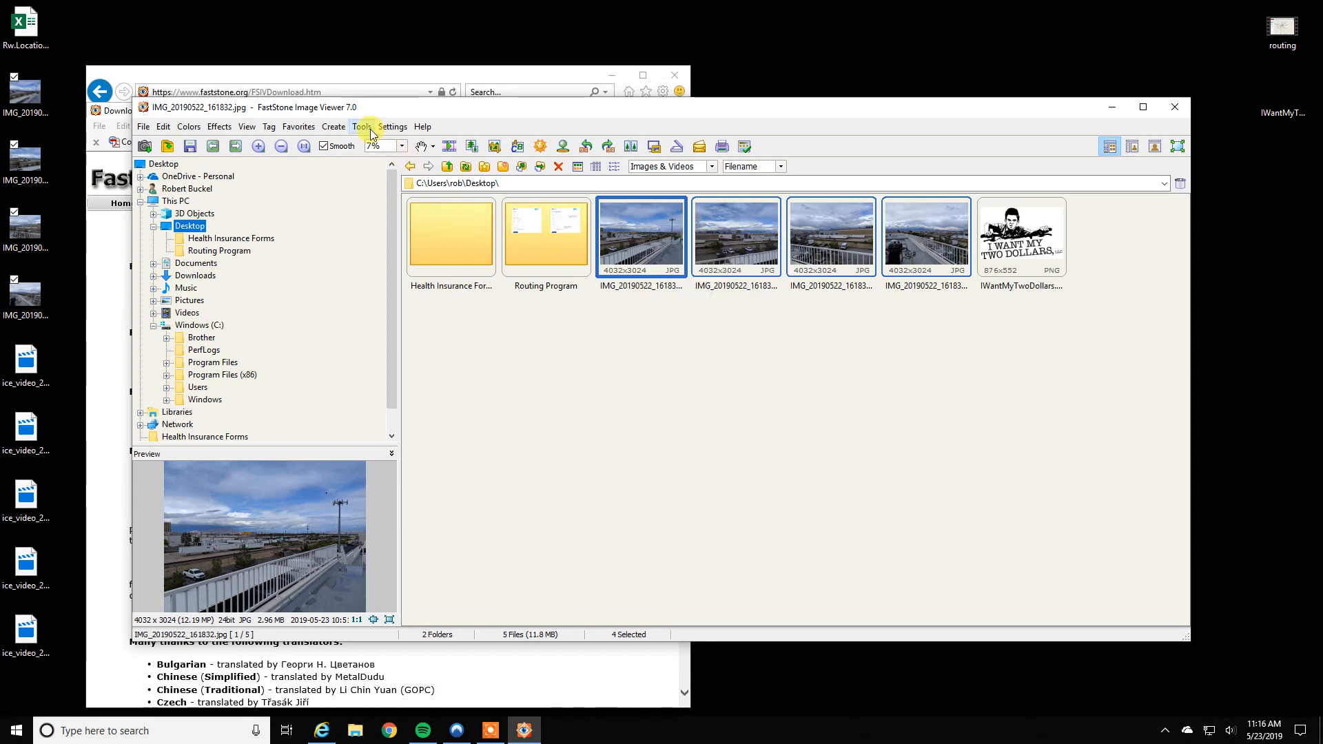
left_click(361, 127)
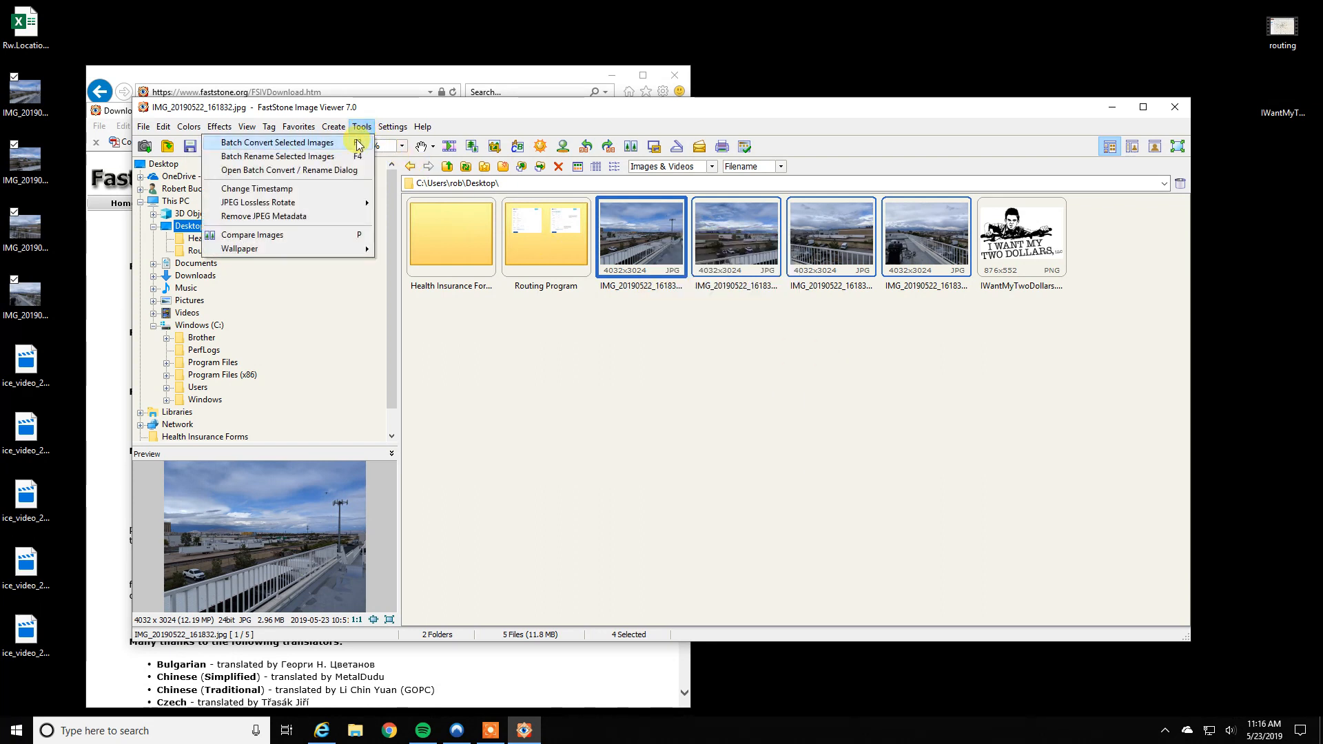
mouse_move(334, 126)
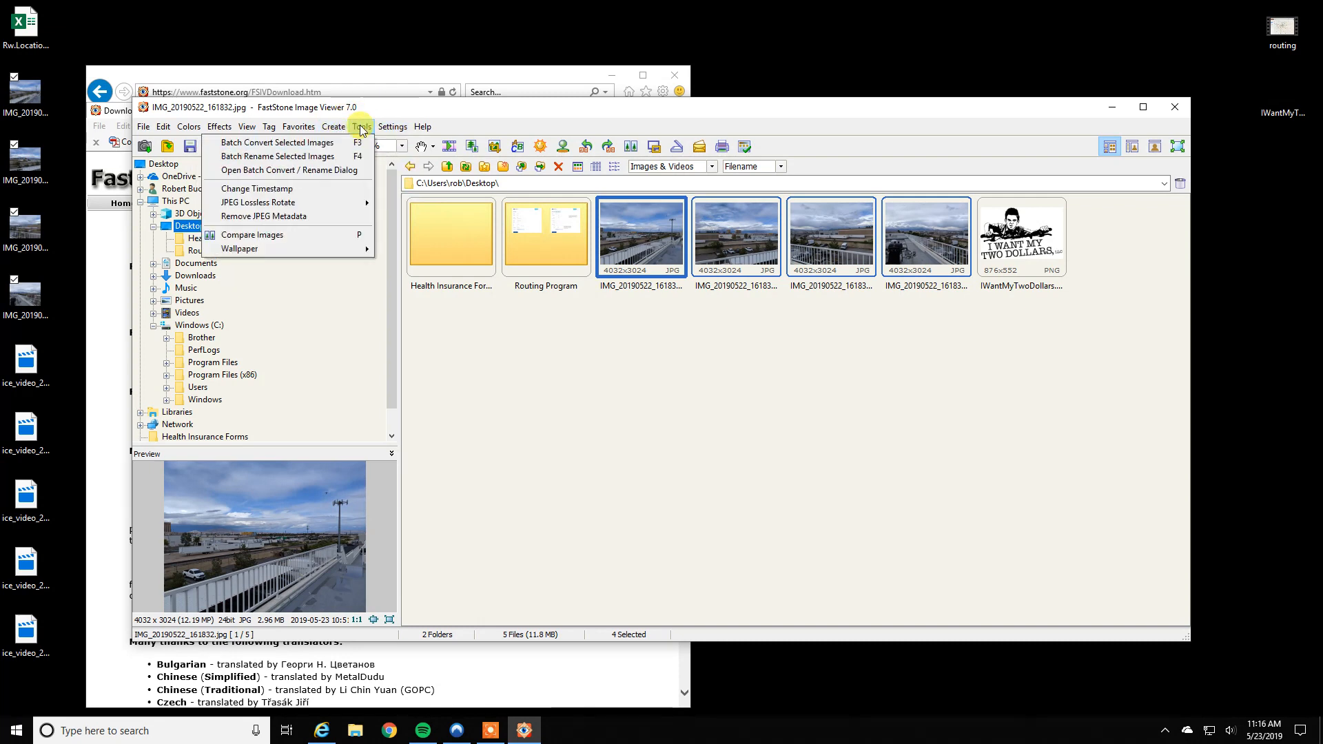
left_click(729, 244)
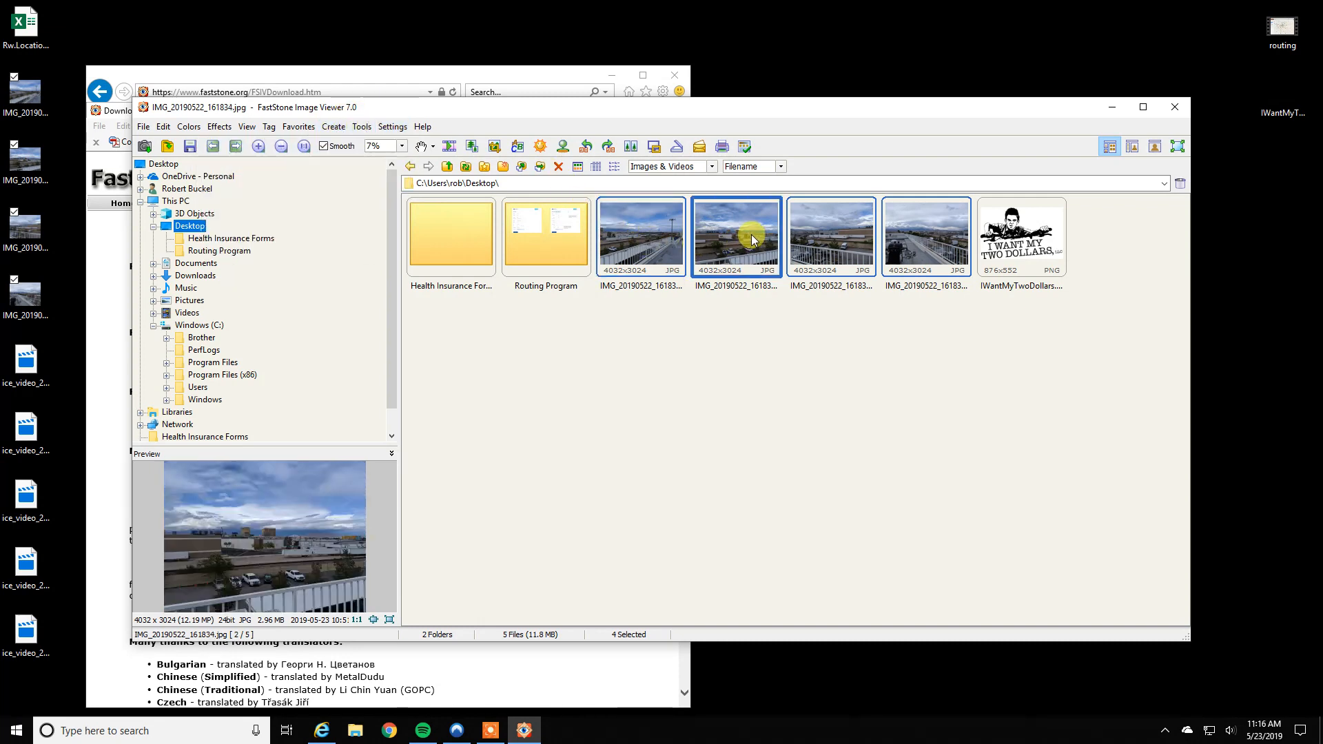
right_click(752, 235)
mouse_move(815, 370)
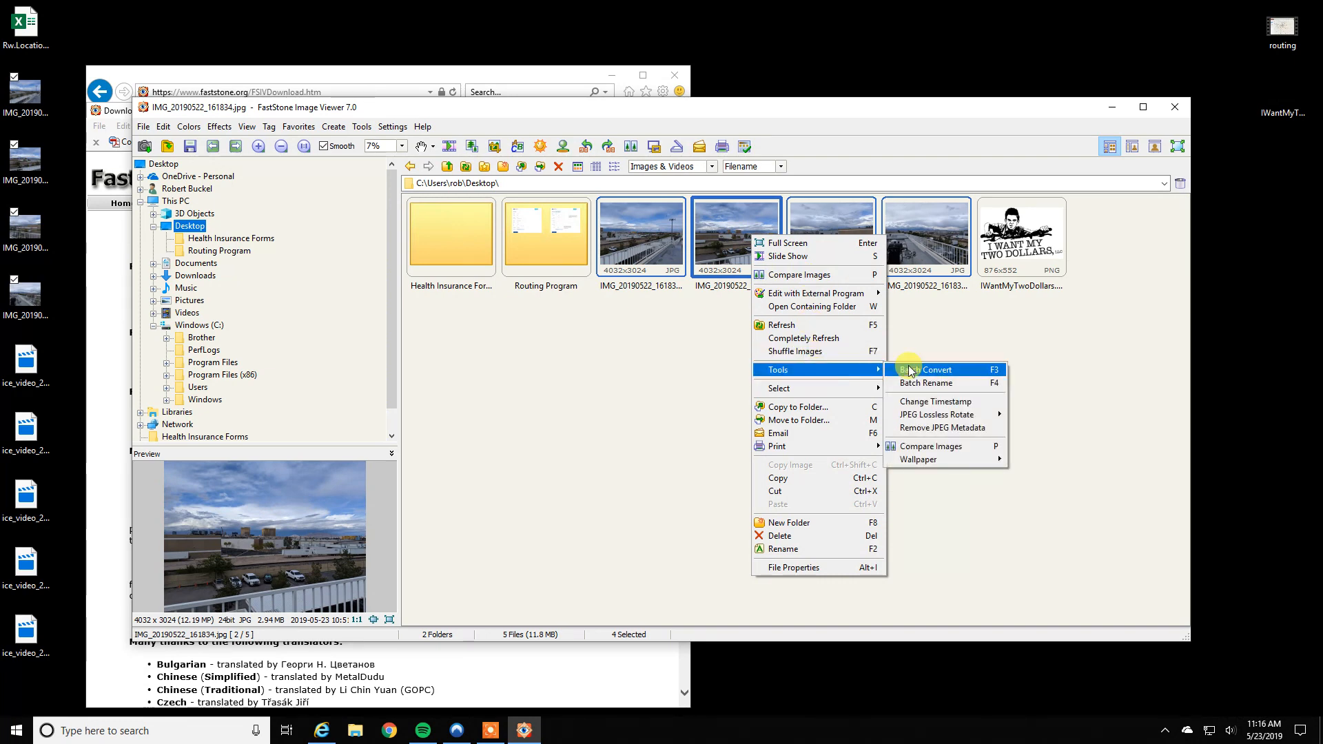
left_click(925, 370)
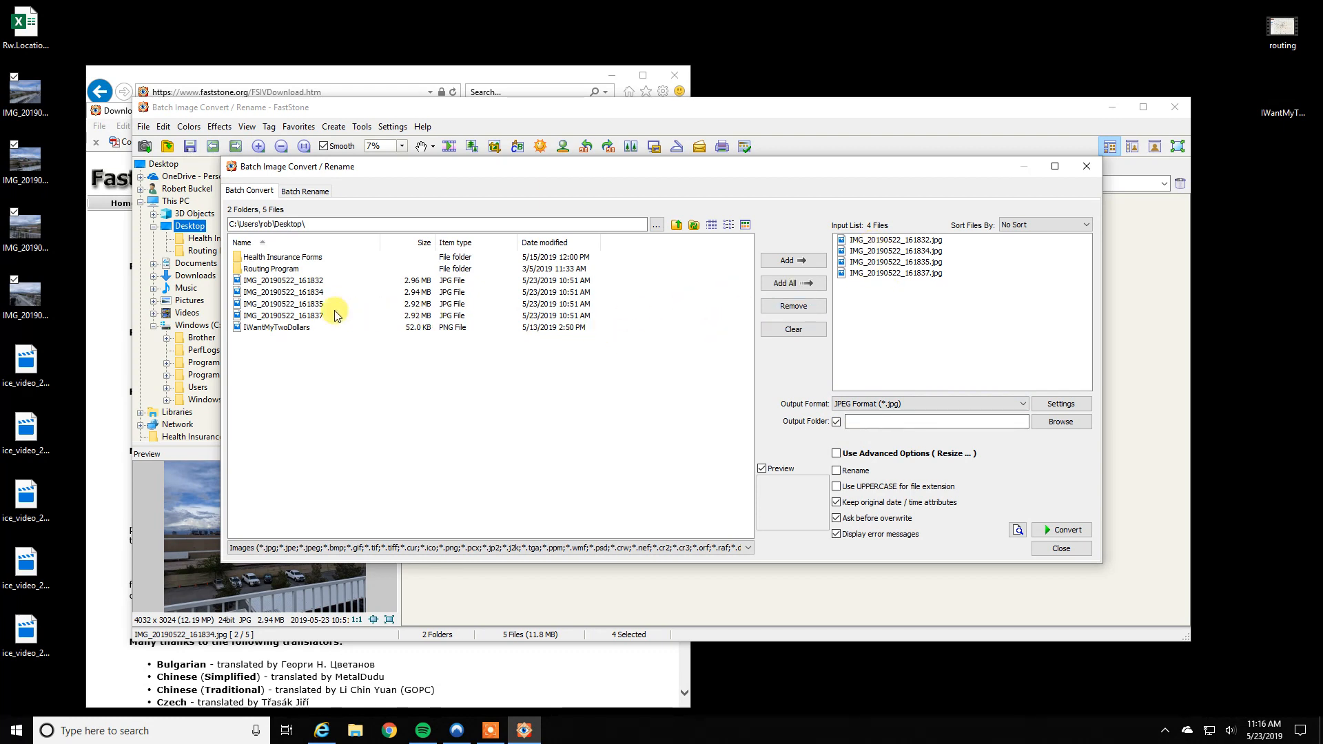
Remove IMG_20190522_161837.jpg from the batch conversion input list and add it back
left_click(869, 273)
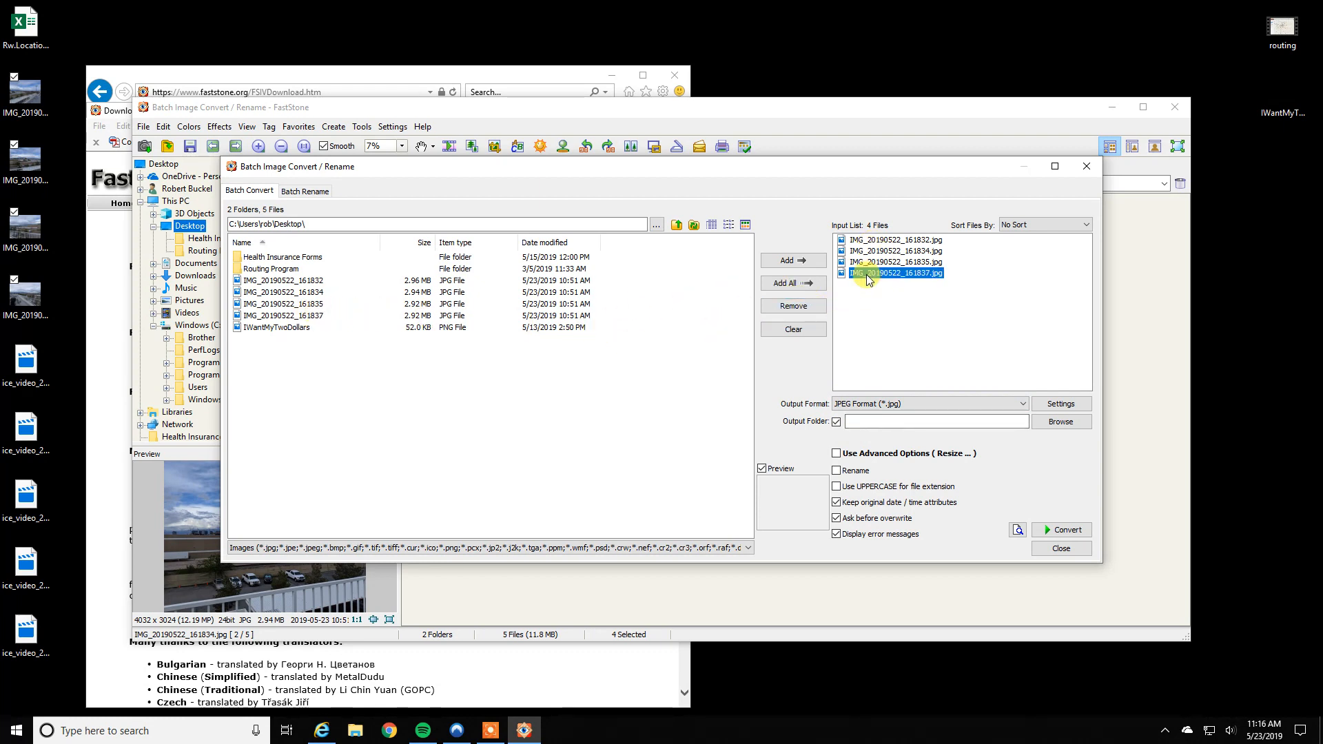
left_click(804, 310)
left_click_drag(303, 281, 304, 320)
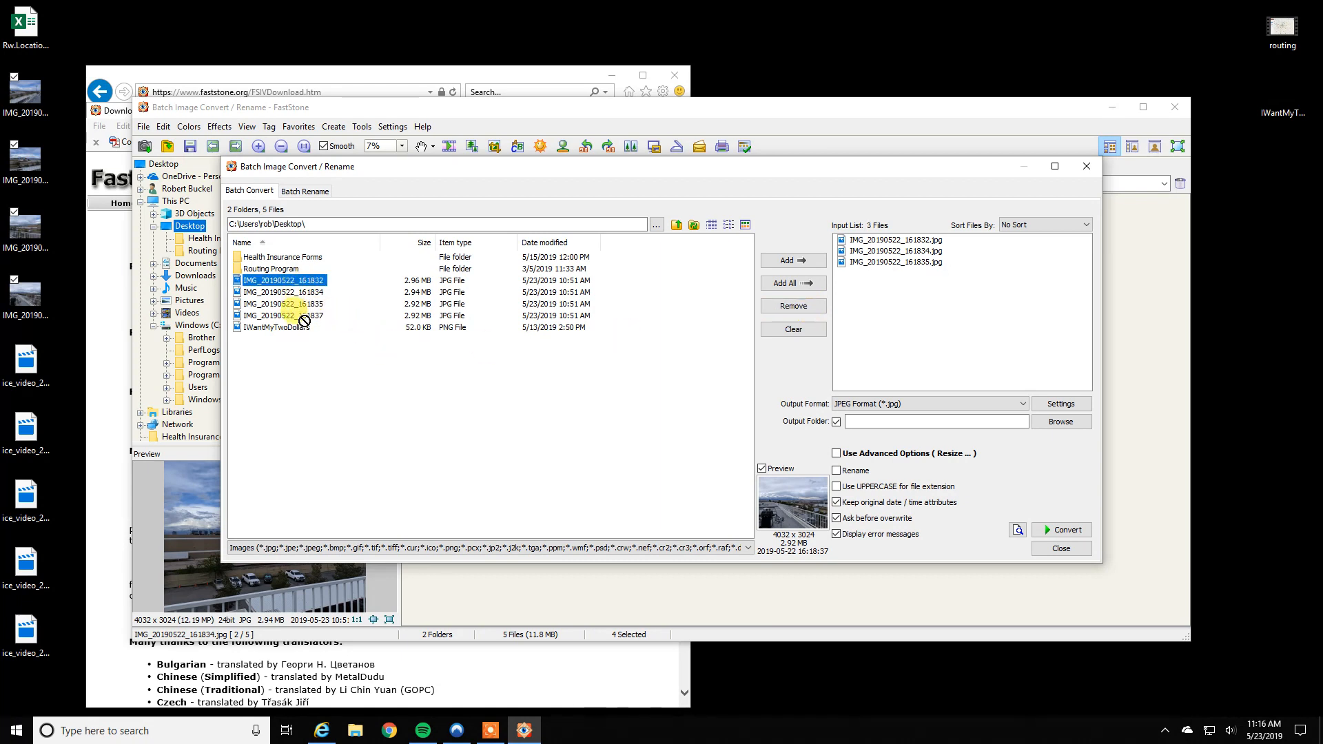
left_click(797, 257)
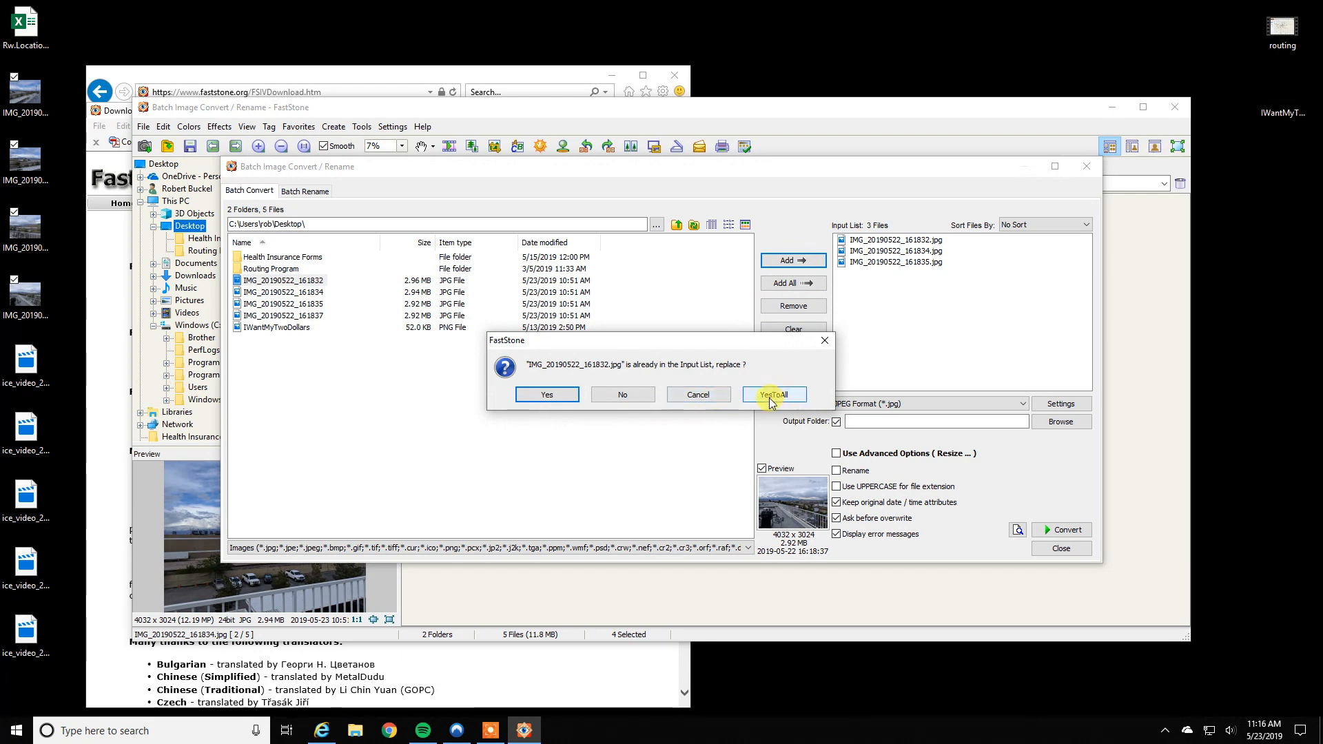
left_click(709, 394)
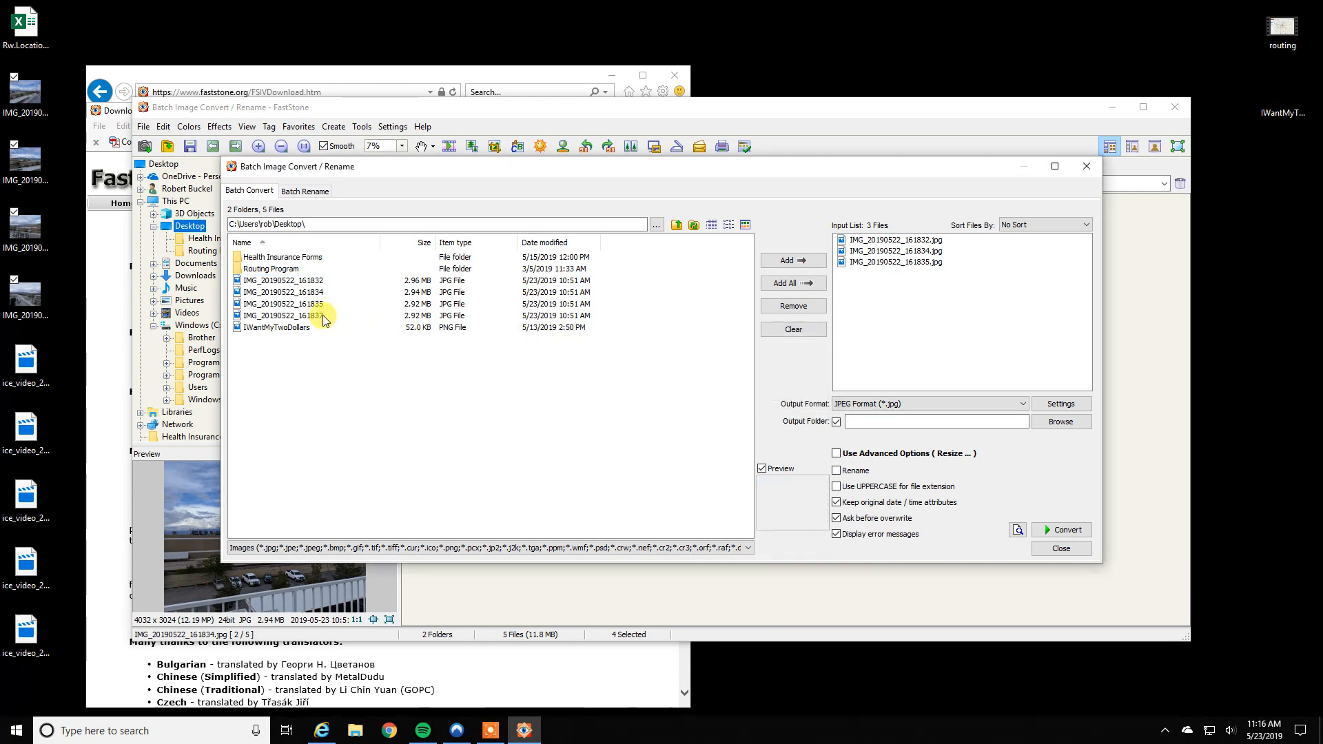
left_click(321, 315)
left_click(791, 260)
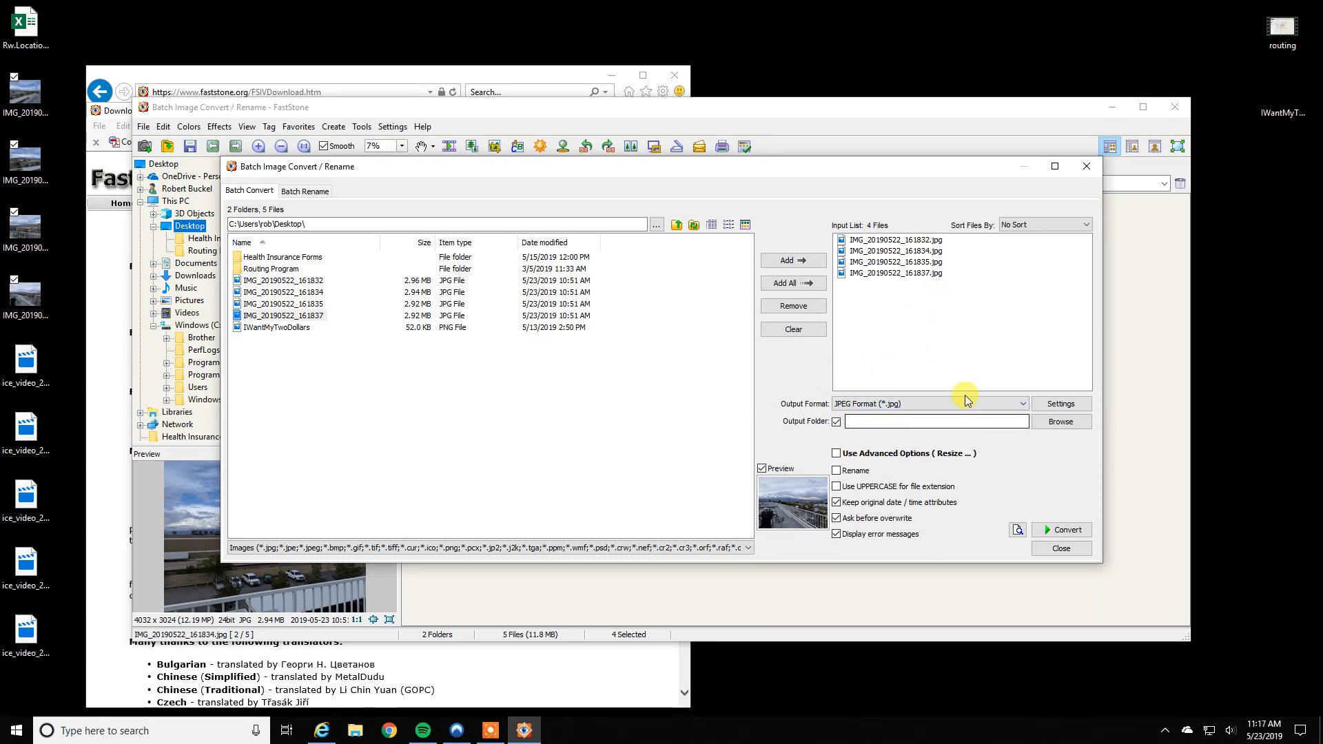
Create a new desktop folder named Faststone and set it as the output folder for the batch conversion
left_click(1068, 423)
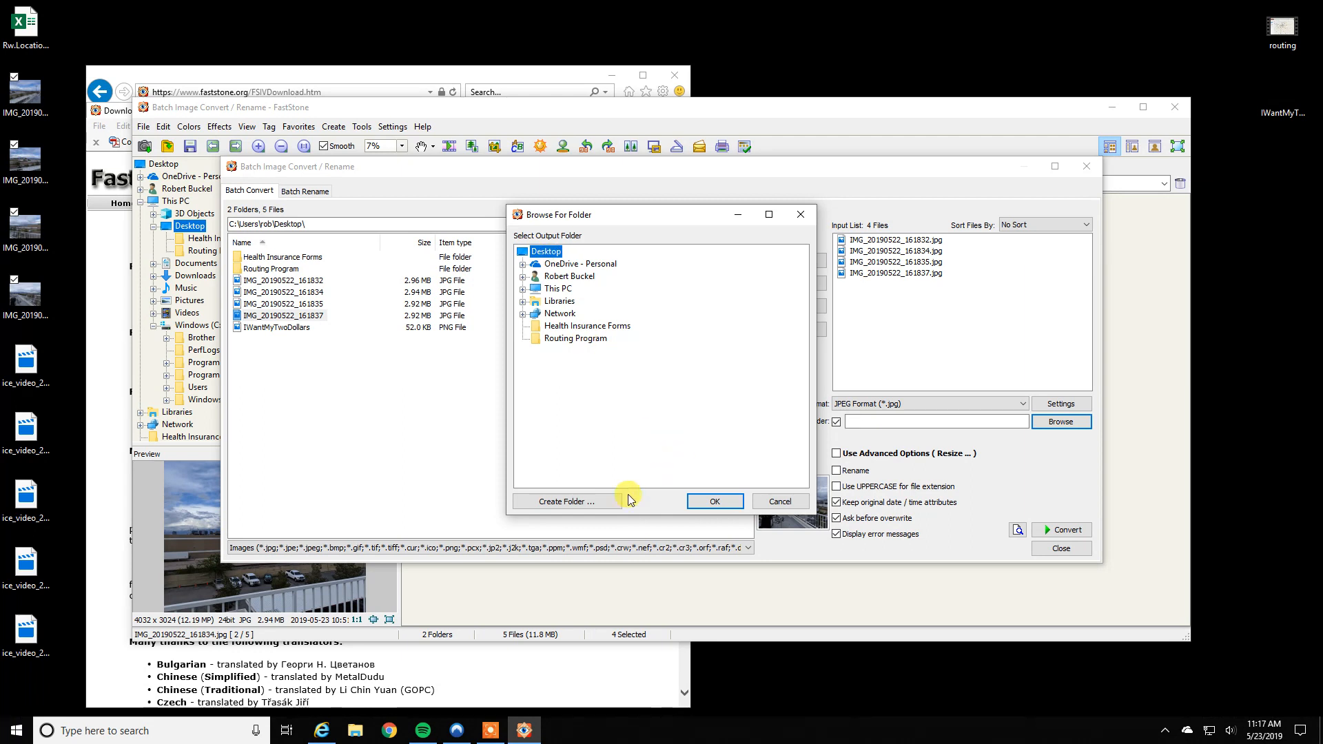
left_click(582, 507)
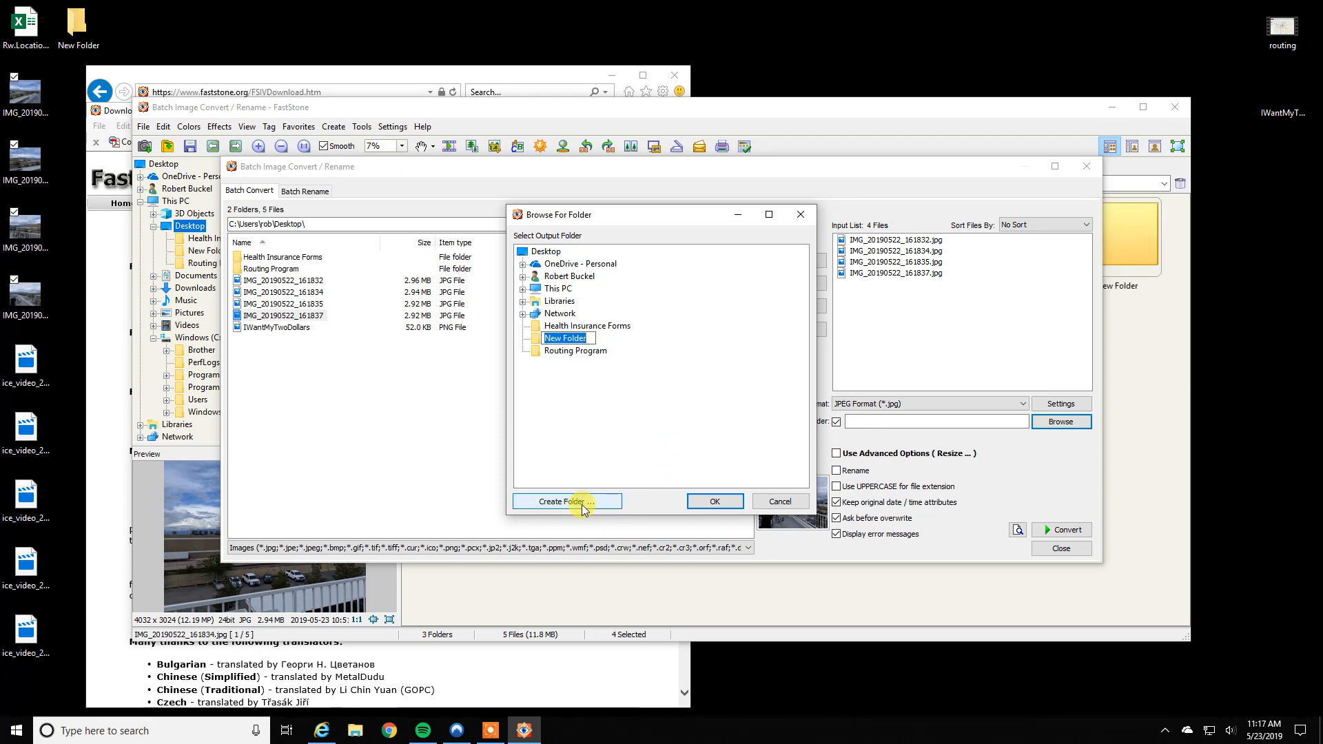
type("Faststone")
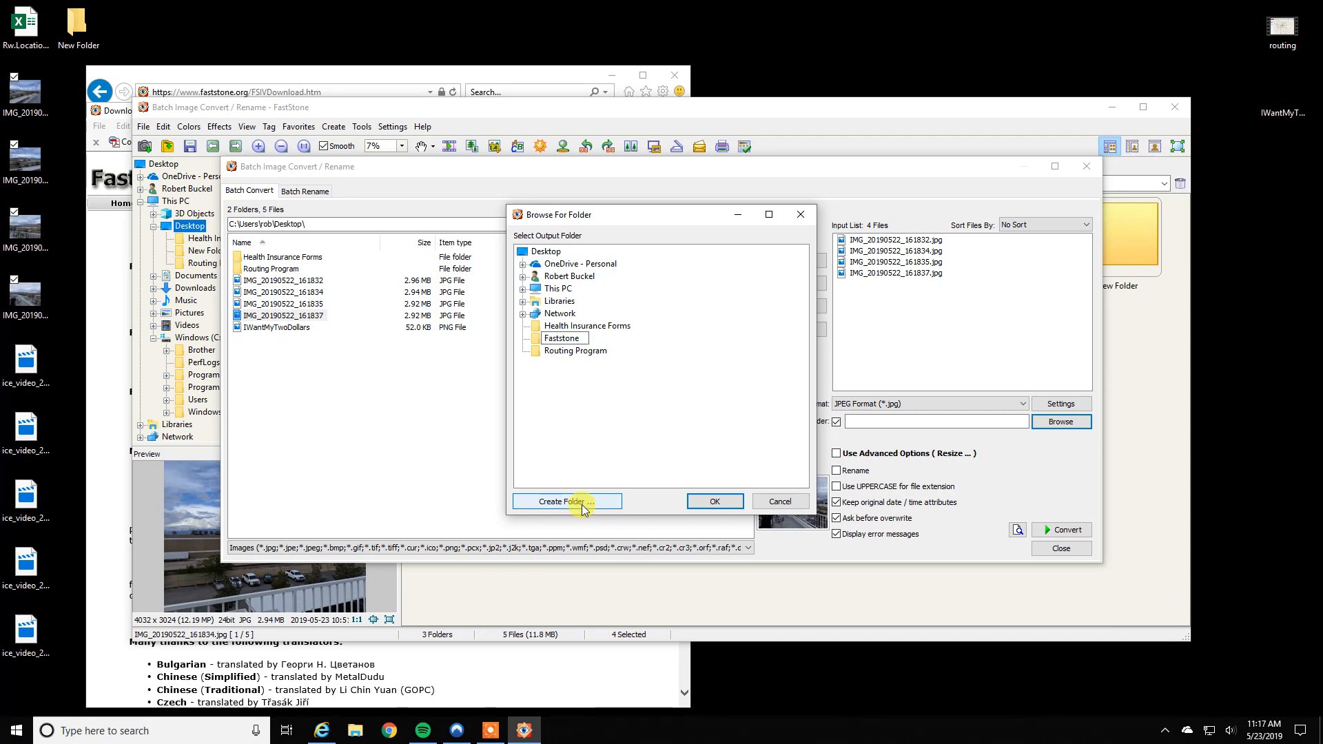
key("Return")
key("Return")
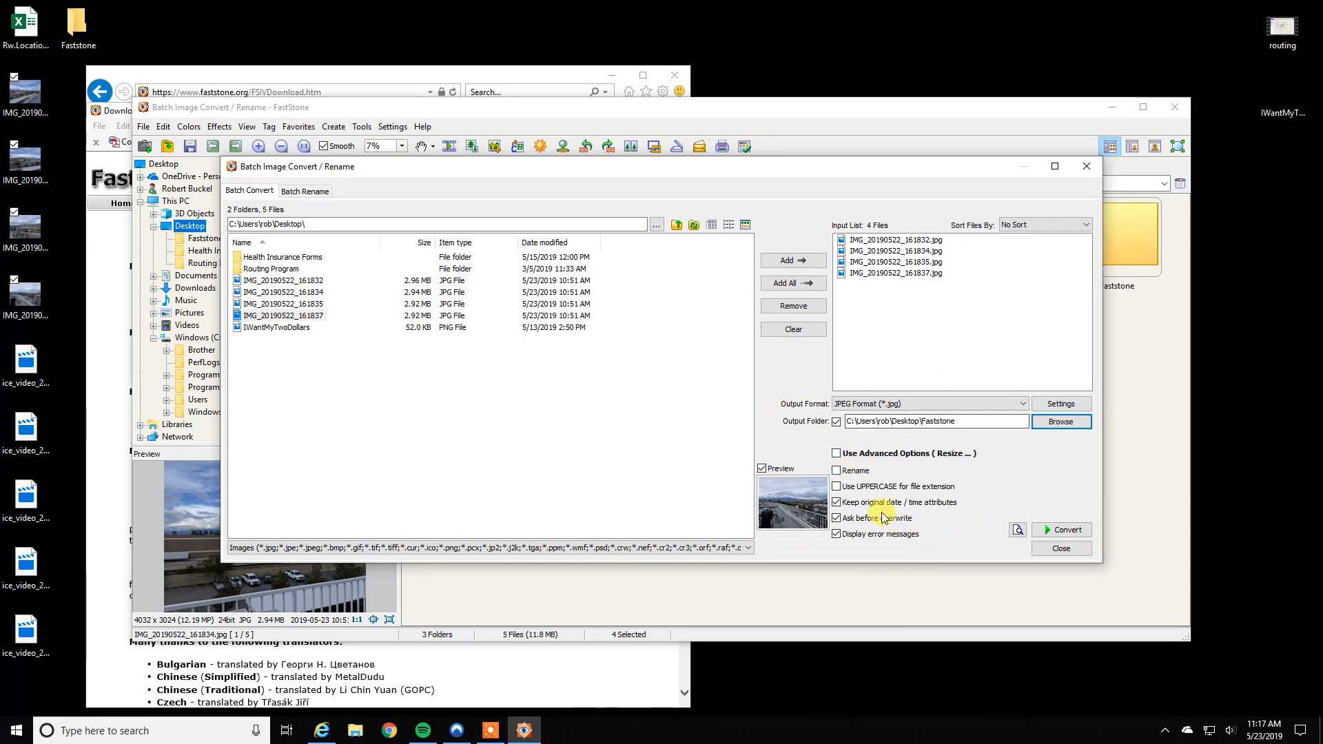
Enable the advanced Add Text option with the ($H1) variable positioned Bottom-Right, and convert the four photos
left_click(838, 454)
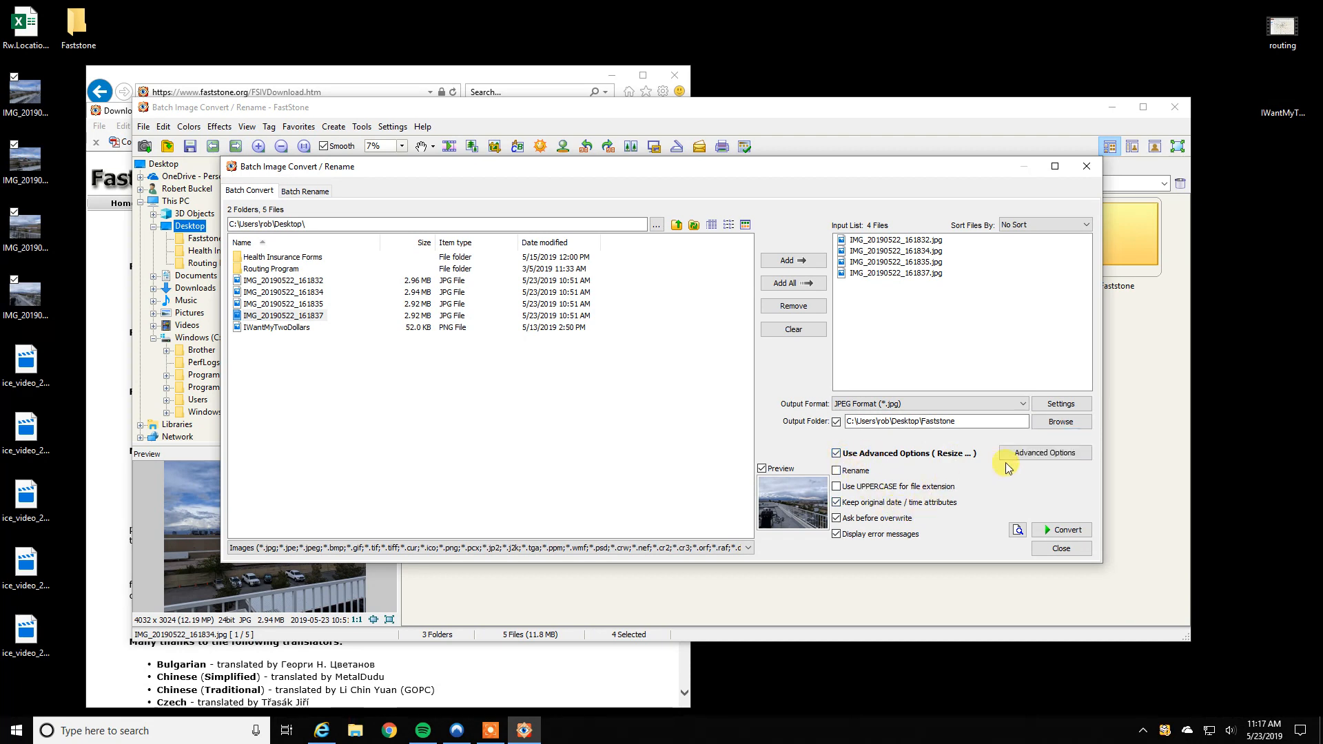
left_click(1041, 456)
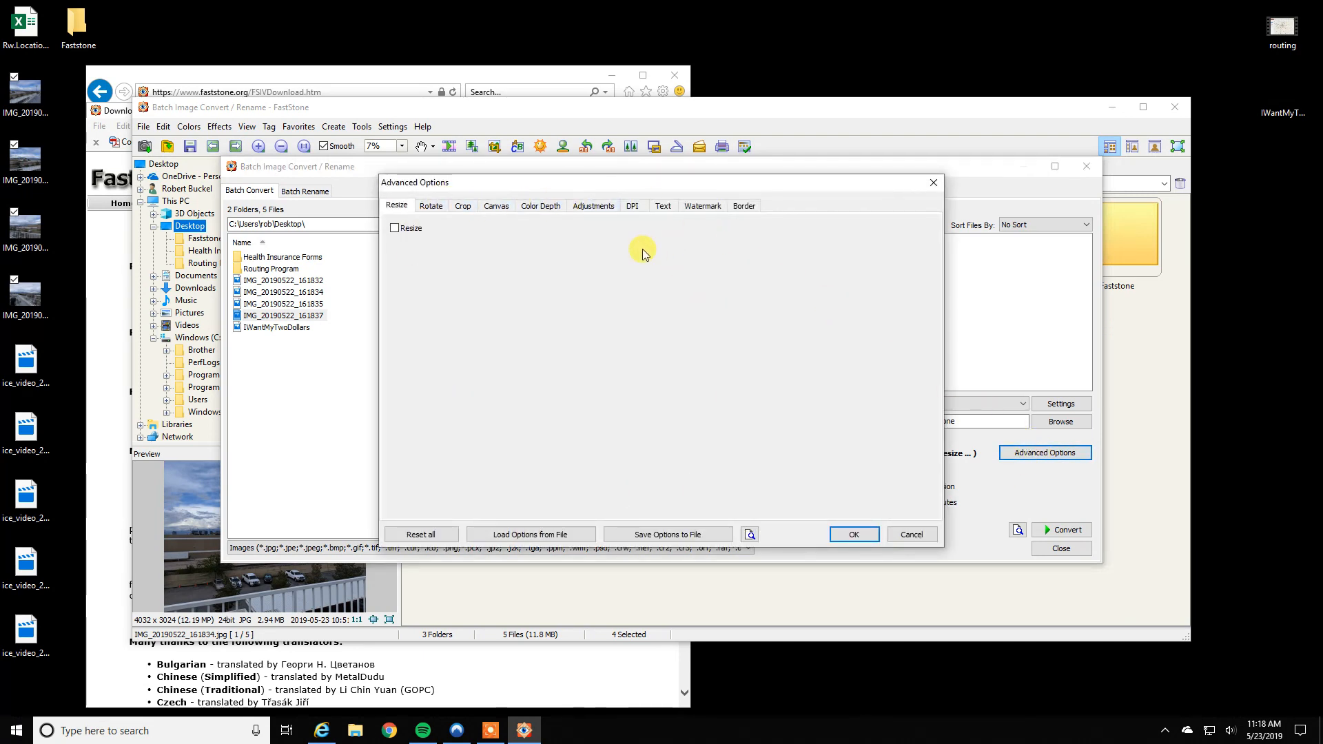
left_click(664, 208)
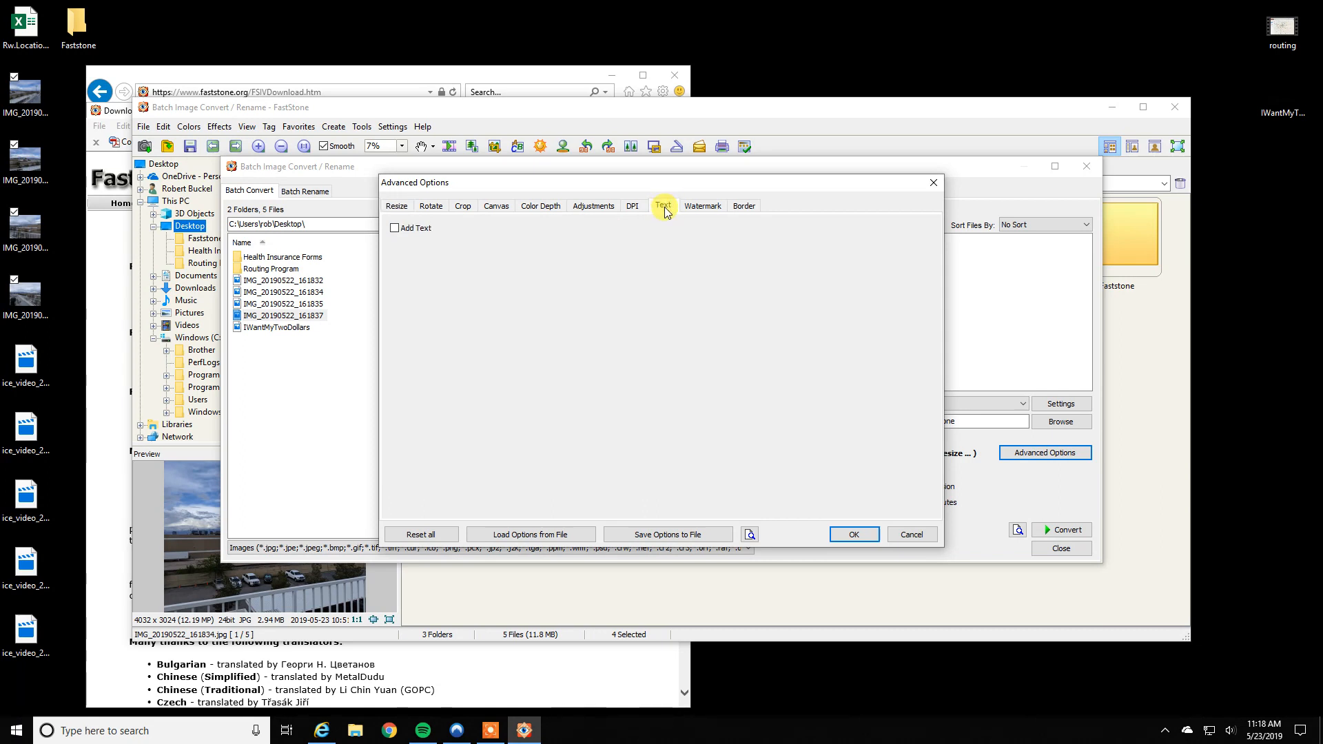
left_click(394, 228)
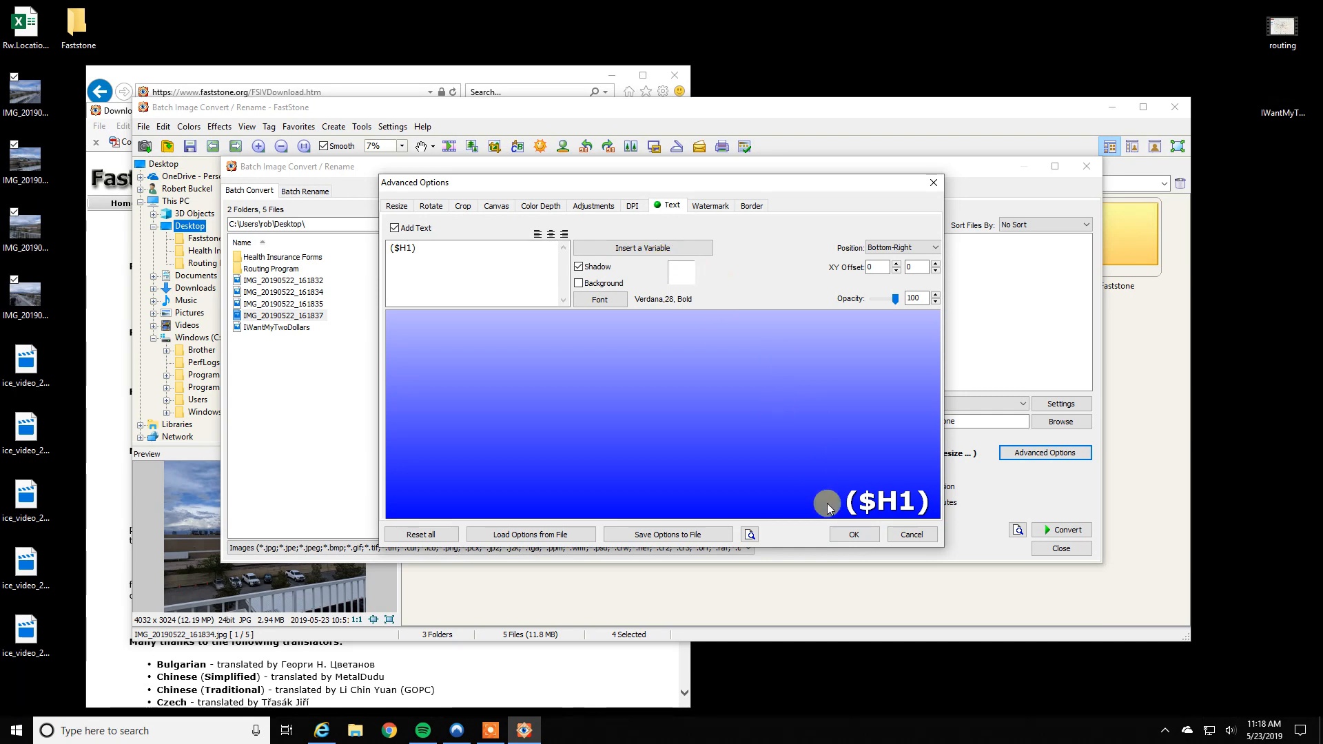
left_click(852, 535)
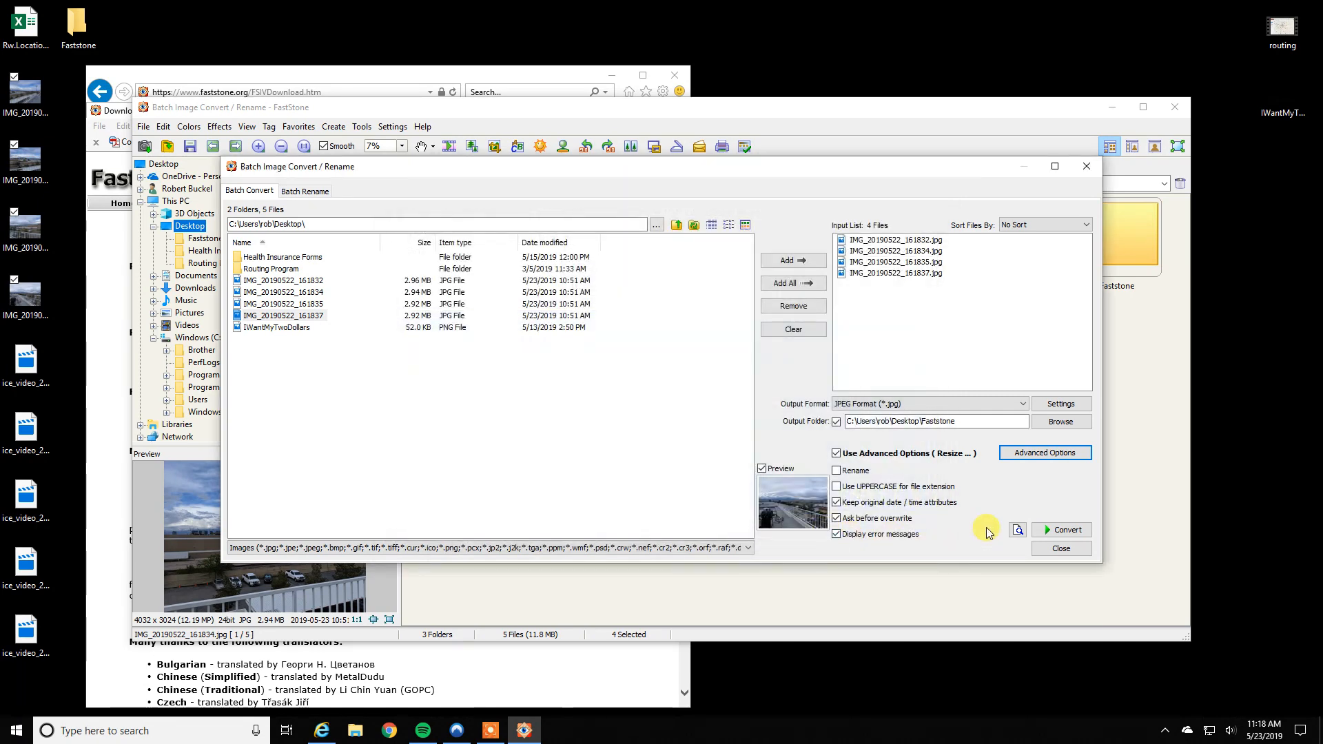
left_click(1076, 536)
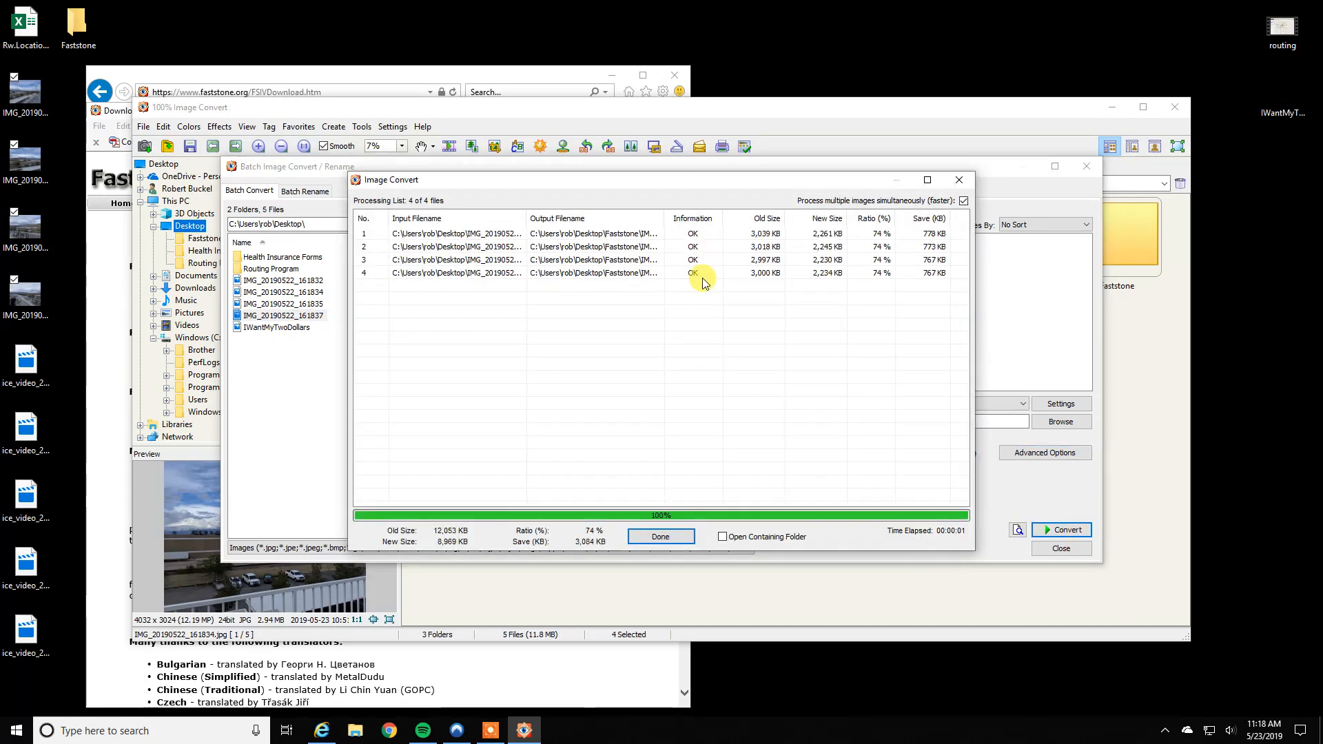
Open the Faststone folder on the desktop, examine the date and time stamp on the converted photos up close, and close the photo viewer
mouse_move(76, 33)
left_mouse_down()
mouse_move(166, 54)
mouse_move(605, 52)
mouse_move(77, 24)
mouse_move(125, 41)
mouse_move(102, 21)
mouse_move(77, 38)
left_mouse_up()
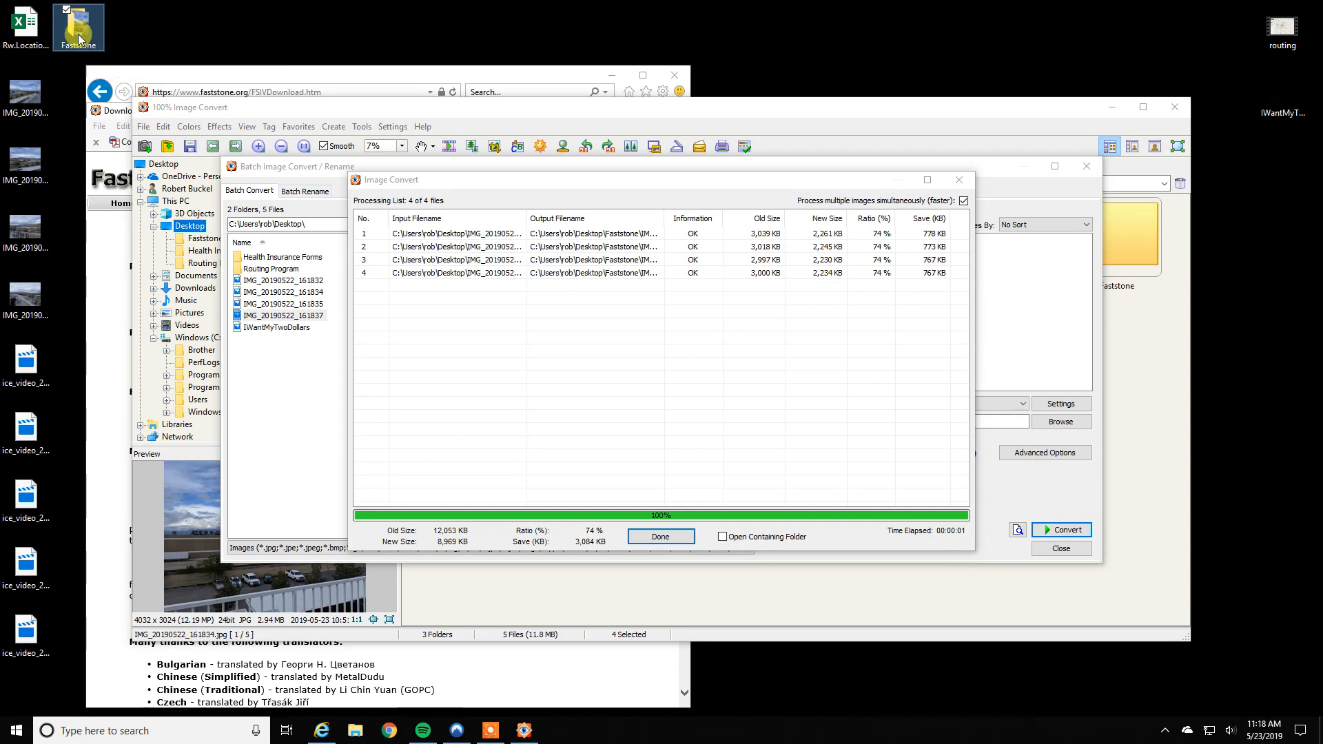
double_click(79, 34)
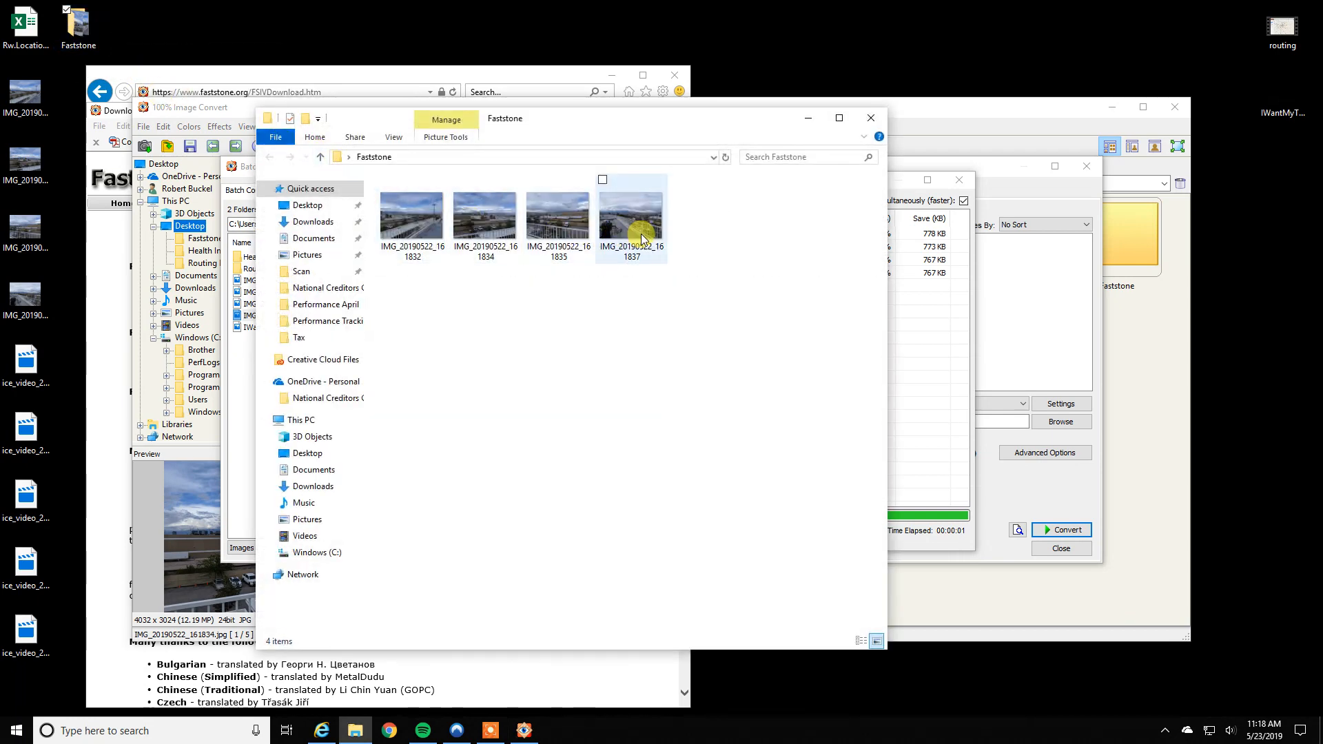
double_click(640, 240)
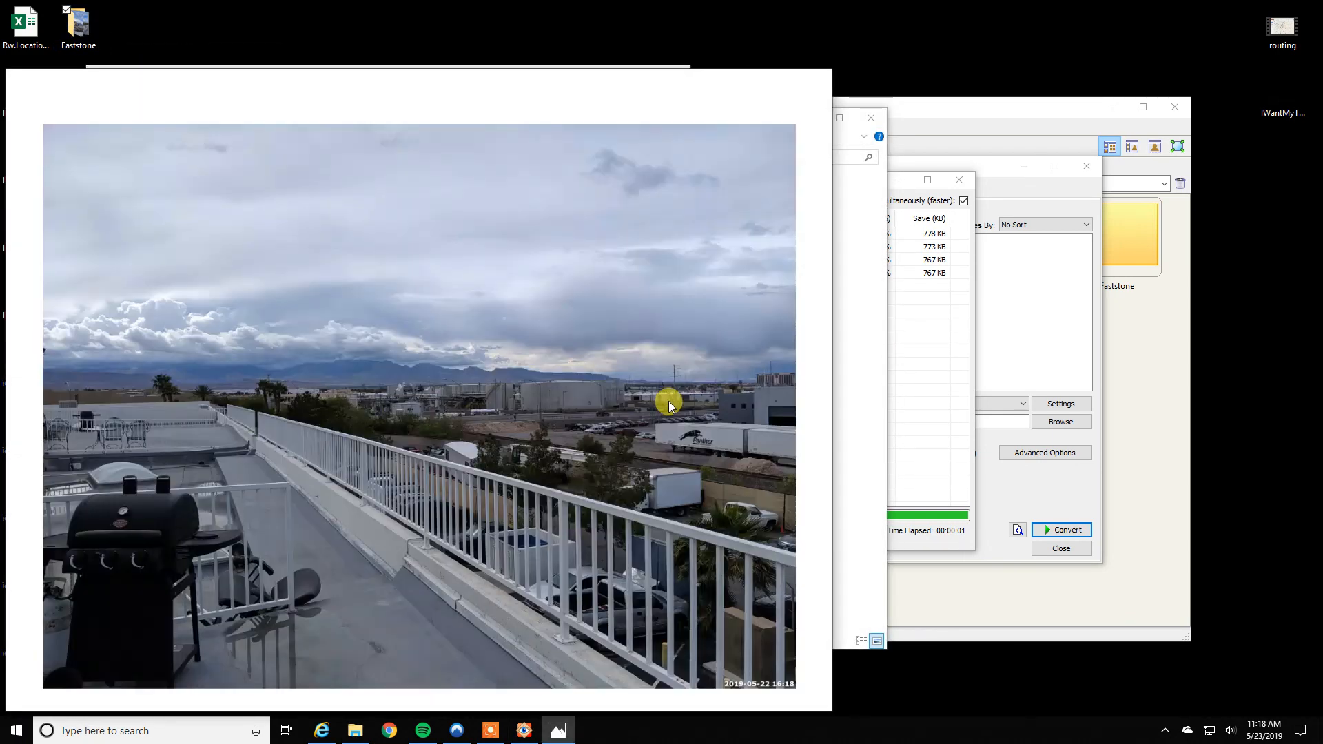
scroll(765, 691, "up", 2)
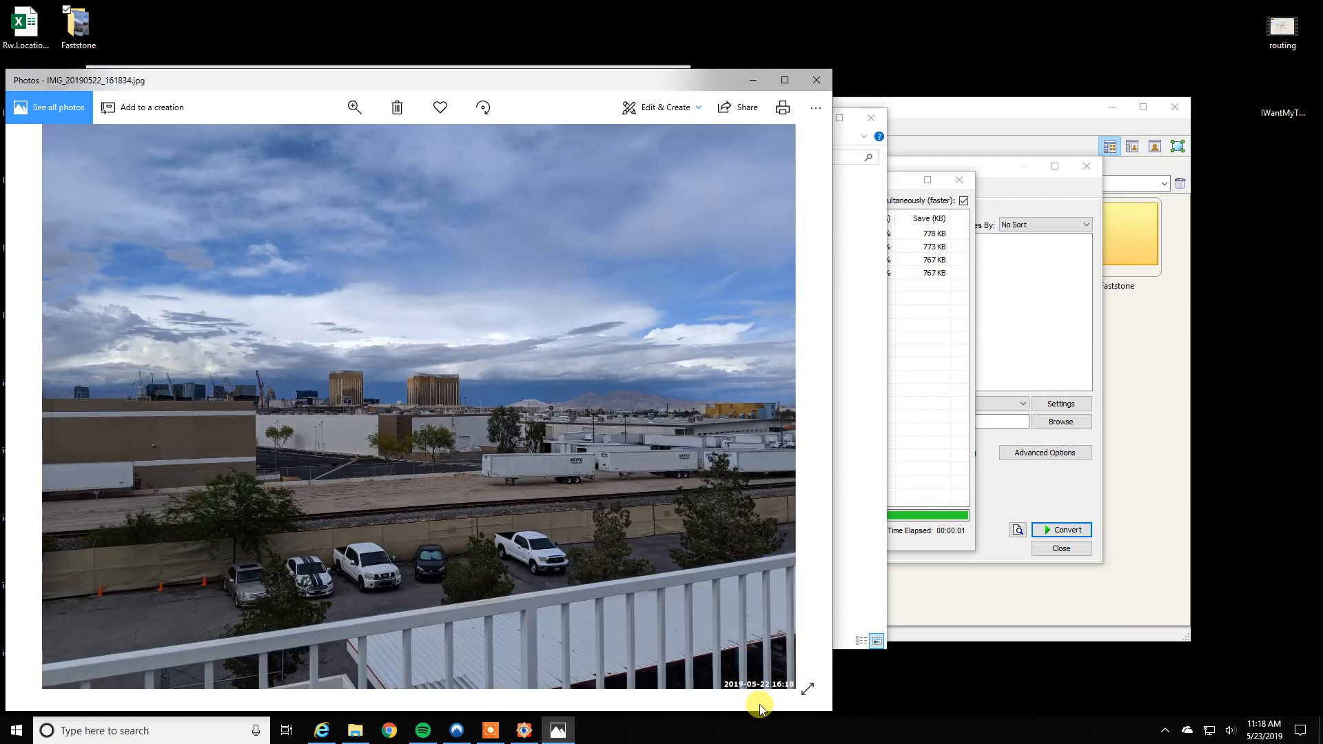
scroll(777, 658, "up", 5, "ctrl")
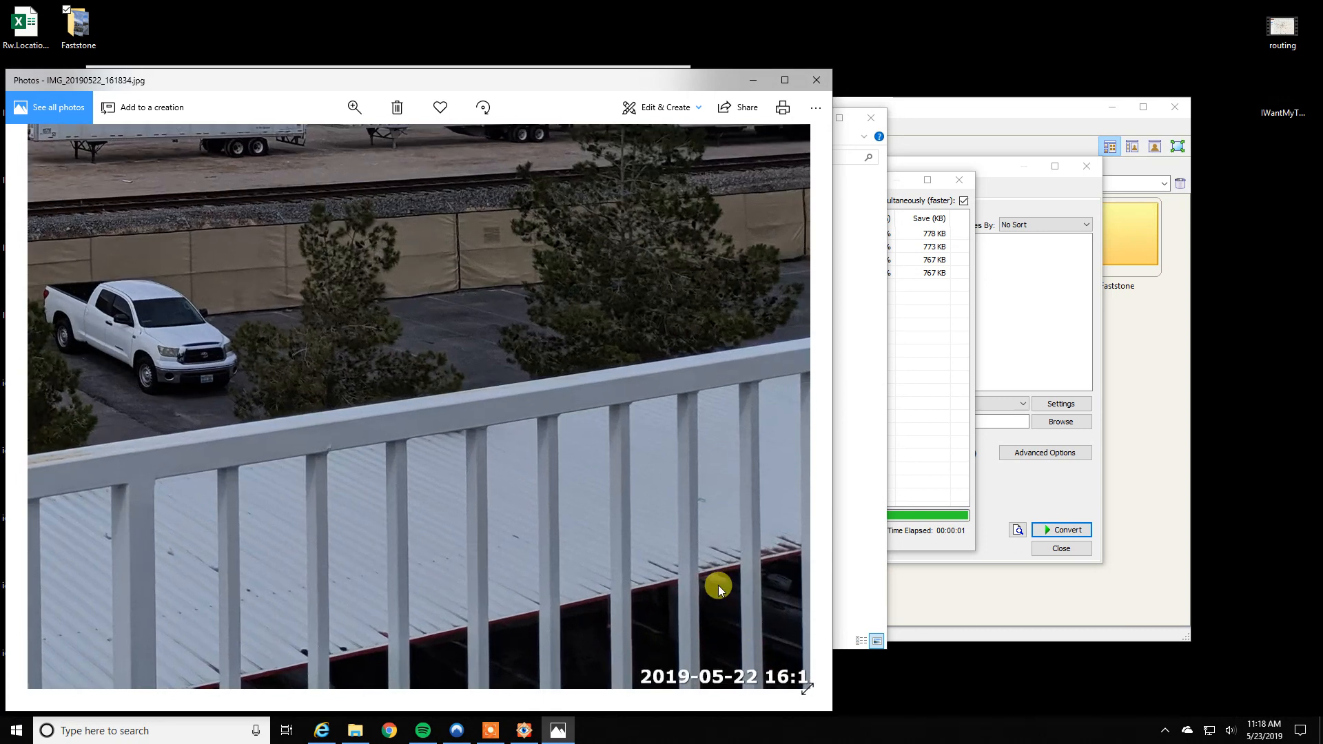
left_click_drag(718, 585, 648, 573)
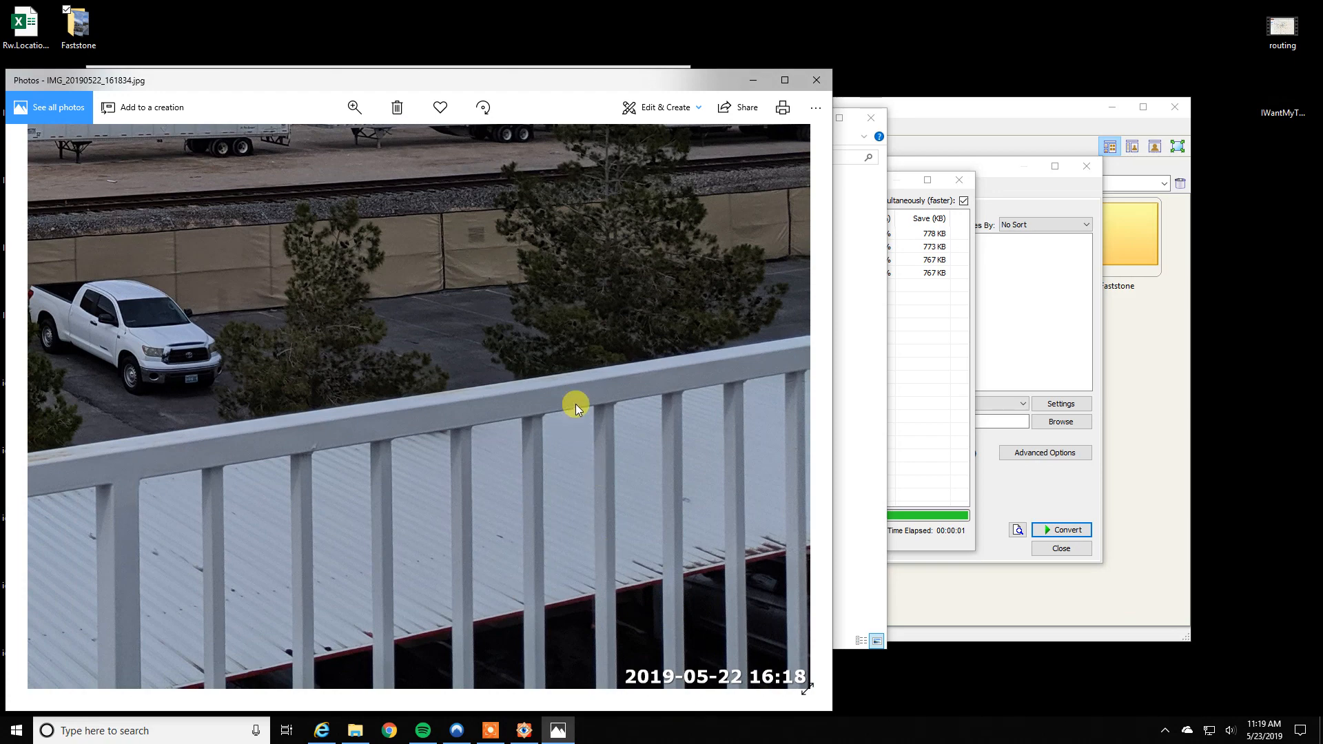
left_click(824, 80)
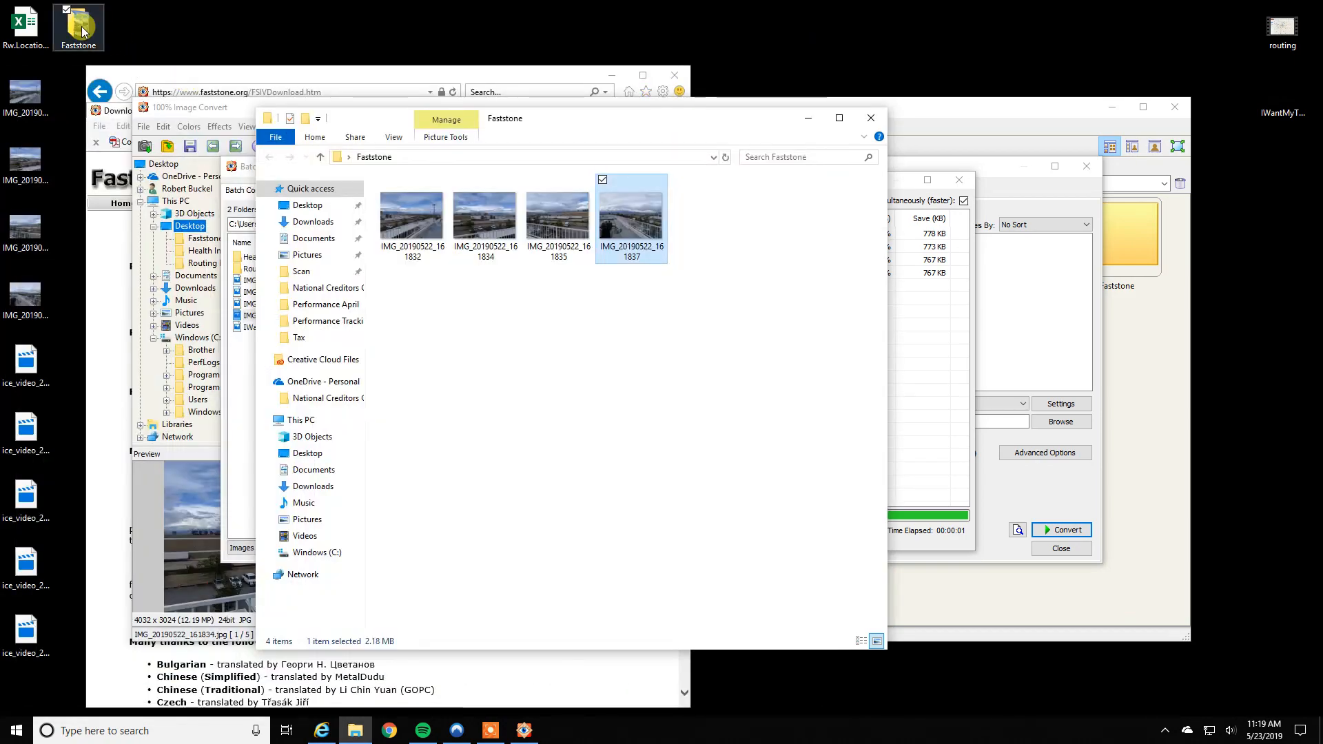
Select the four original IMG_20190522 photos on the desktop and return to the Image Convert results window
left_click_drag(66, 69, 4, 332)
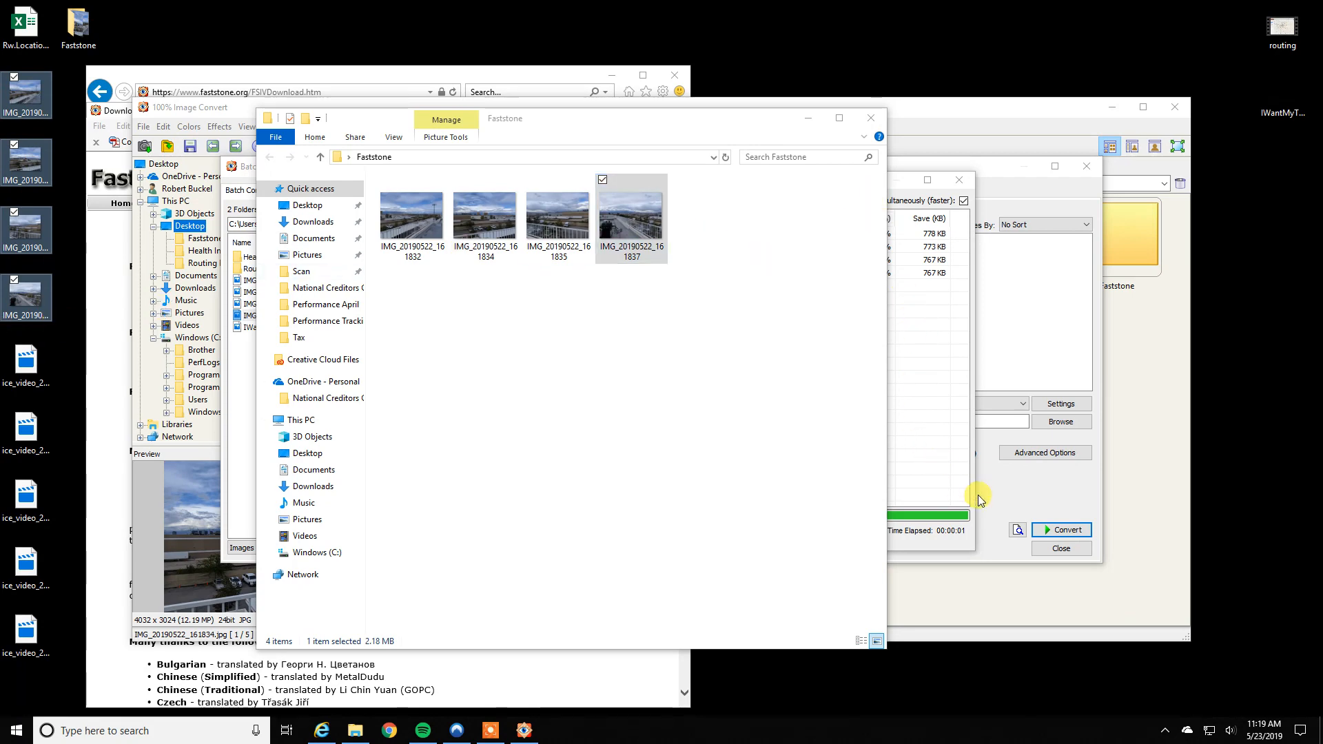
left_click(956, 548)
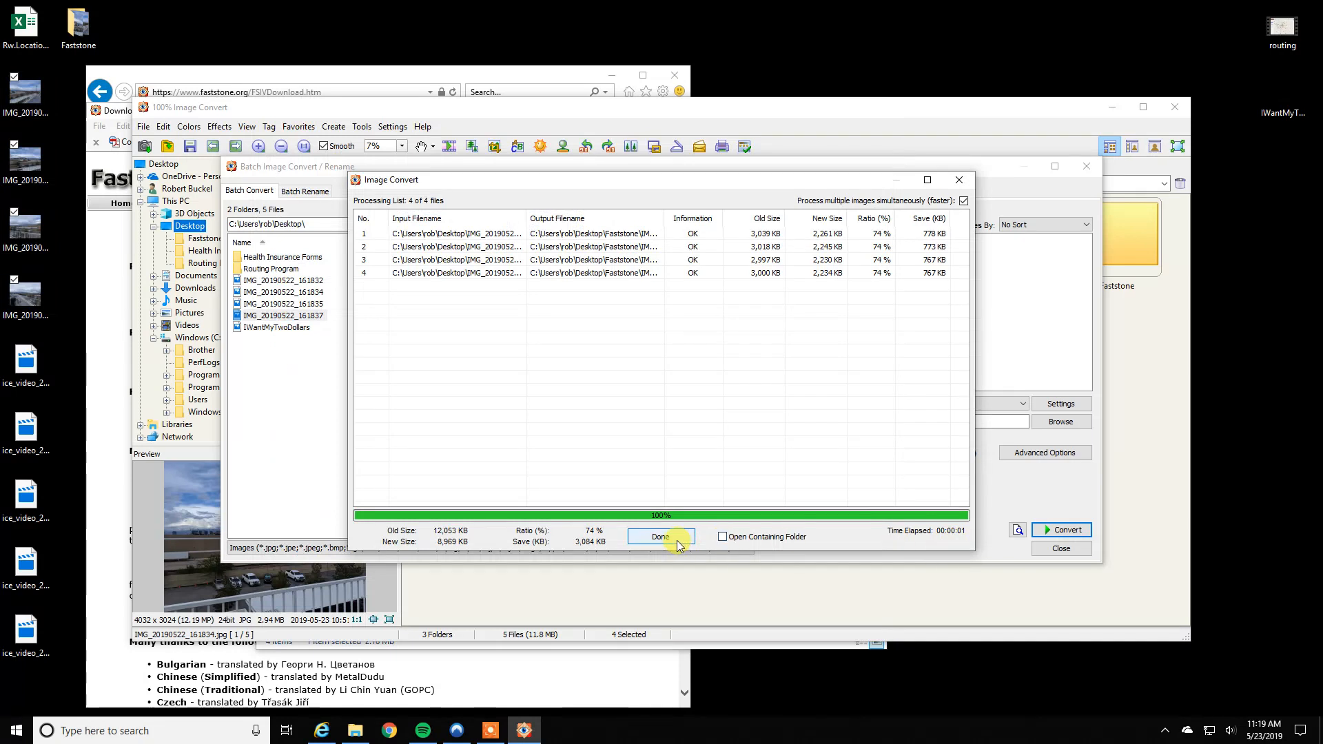